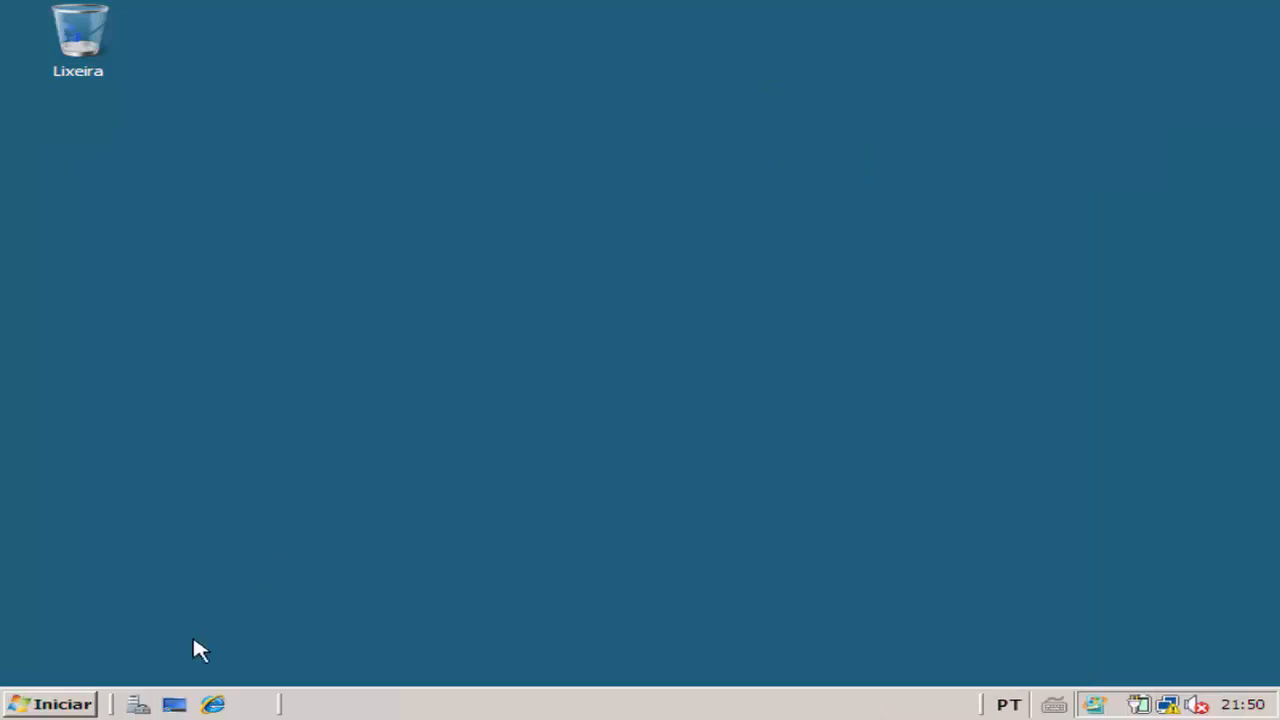
# - Open Server Manager and start adding roles from Funções, continuing to the server role selection page
pyautogui.click(138, 706)
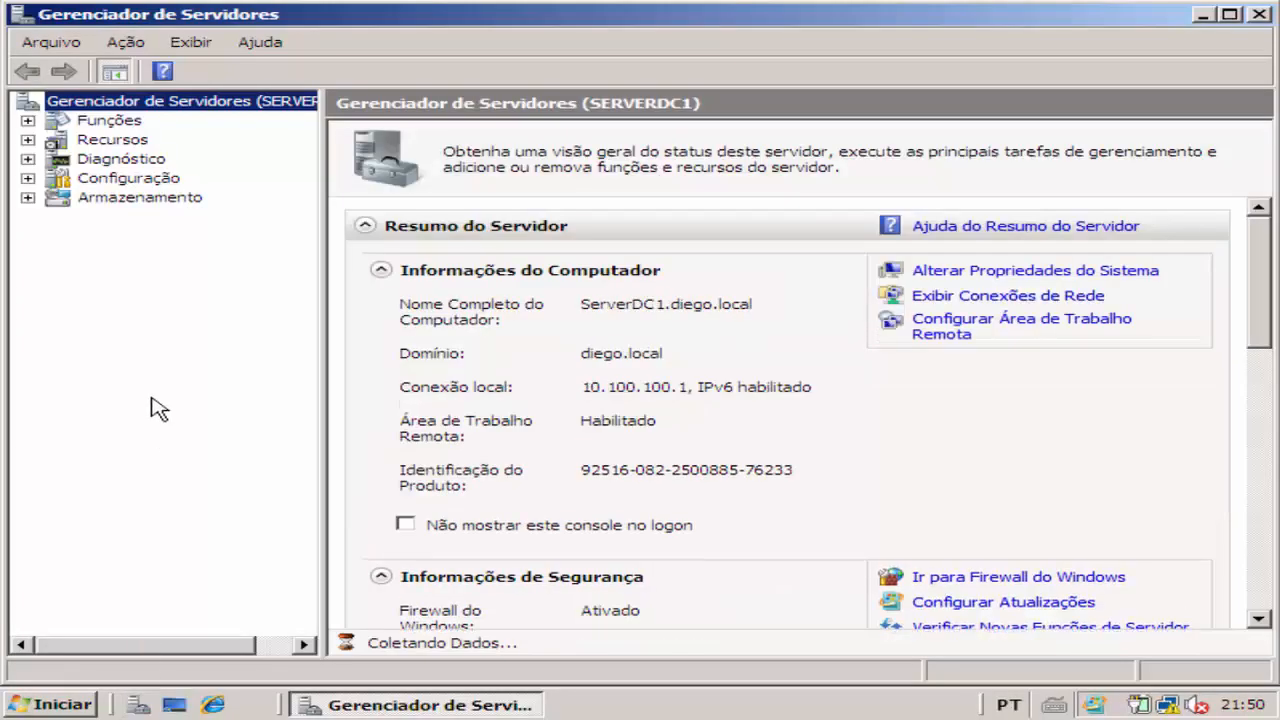
pyautogui.rightClick(110, 121)
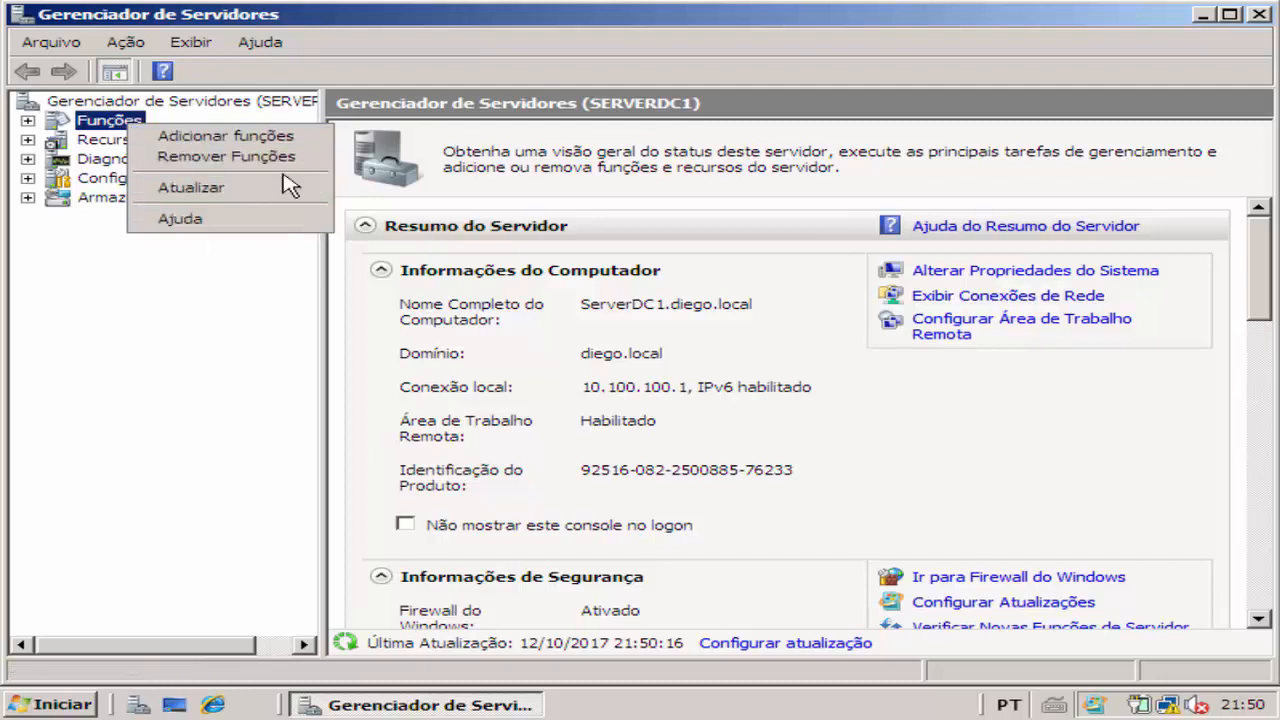
pyautogui.click(230, 142)
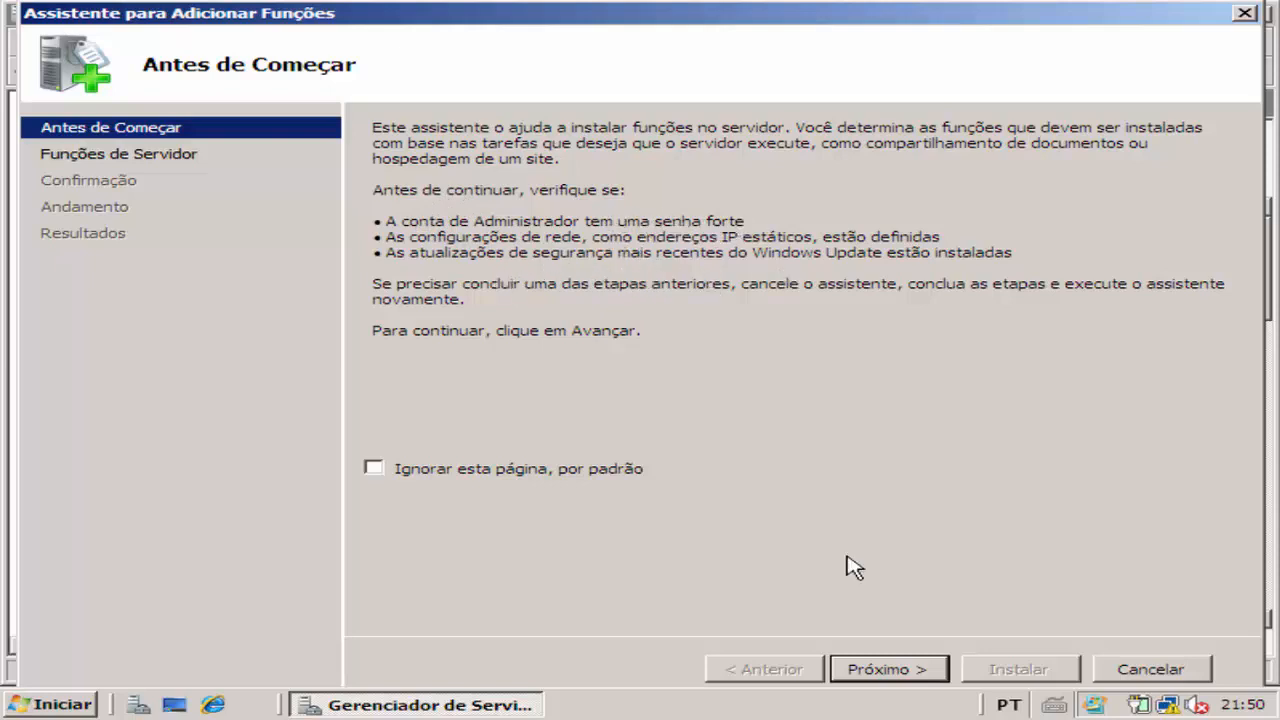
pyautogui.click(886, 672)
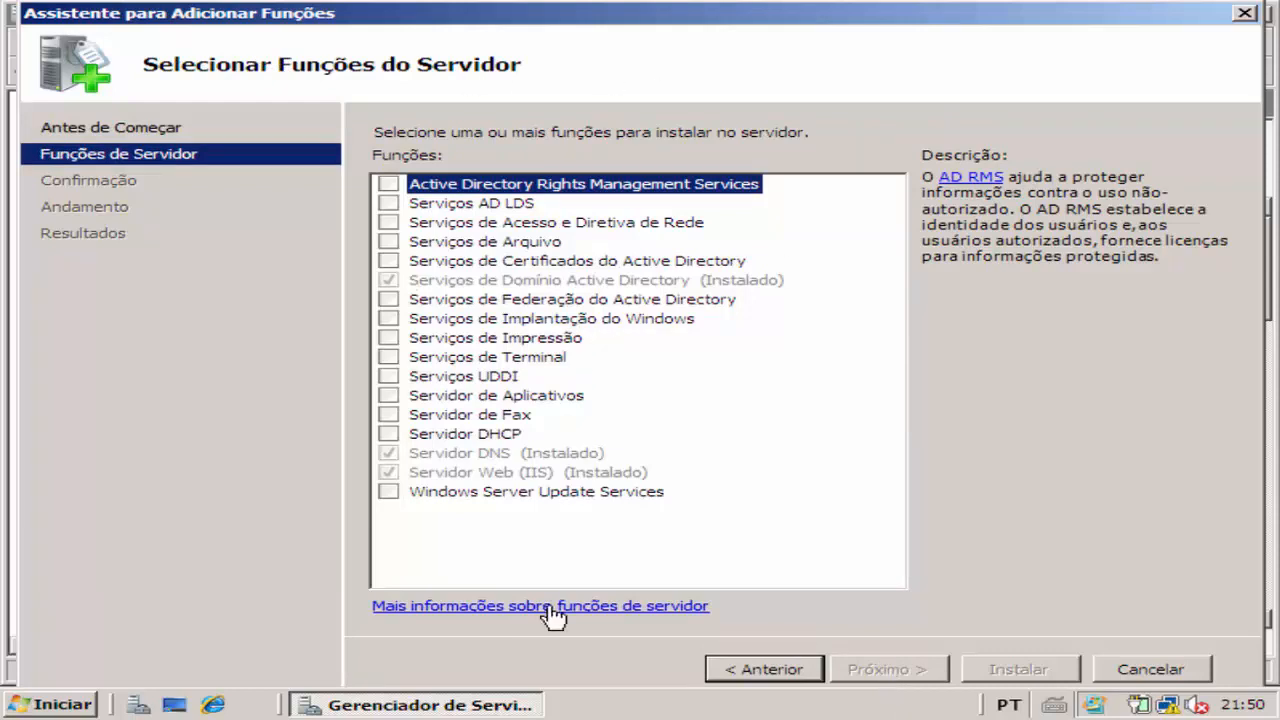
# - Examine which tools the Serviços de terminal group of the administrative tools offers
pyautogui.click(88, 712)
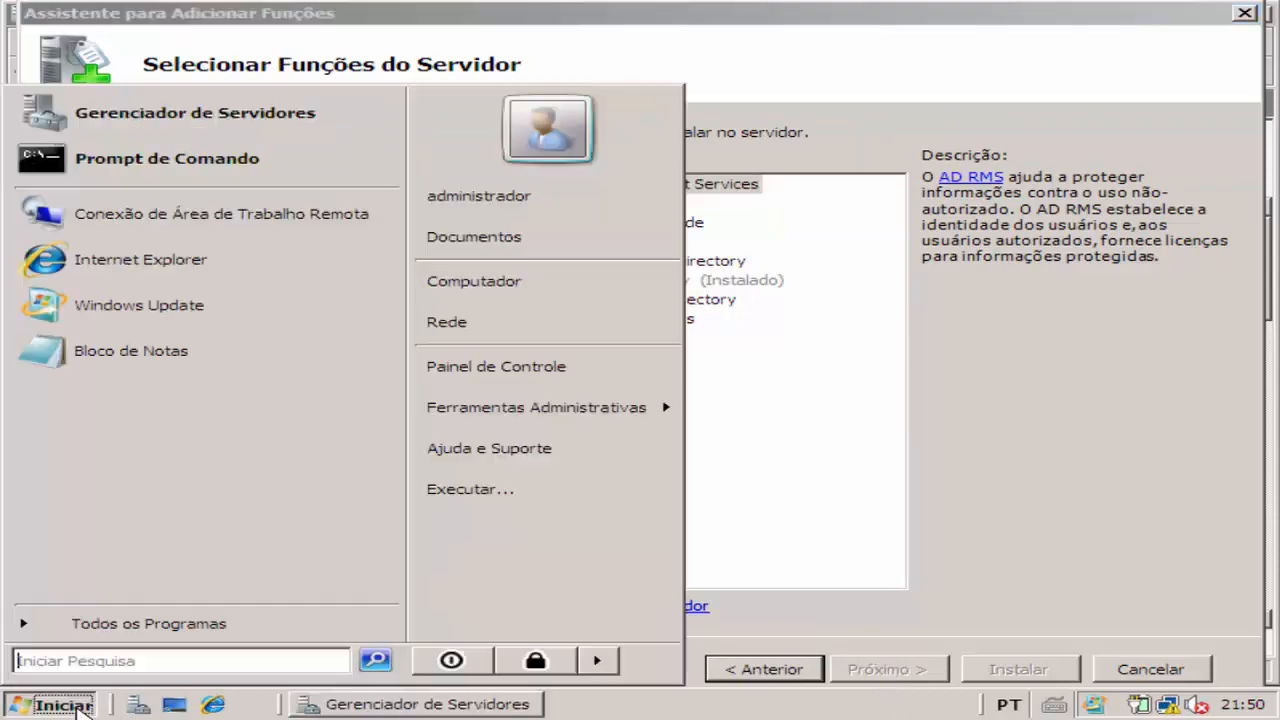
pyautogui.moveTo(595, 432)
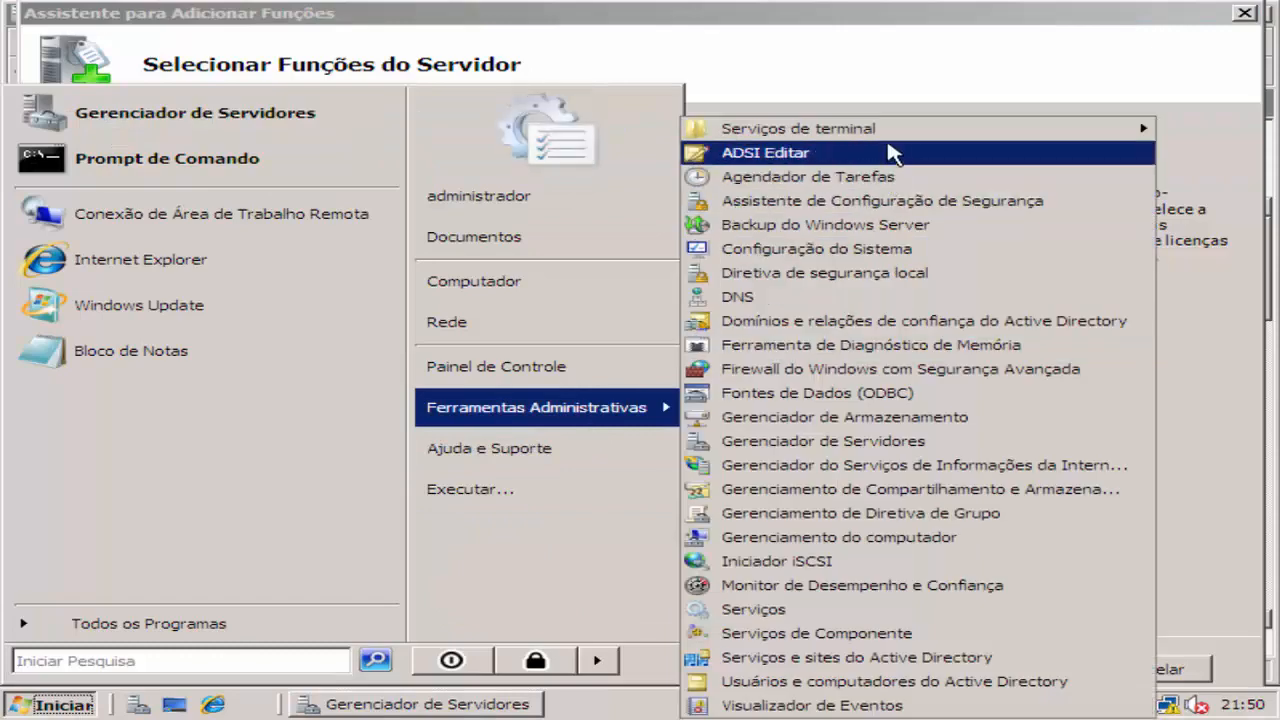
pyautogui.moveTo(890, 132)
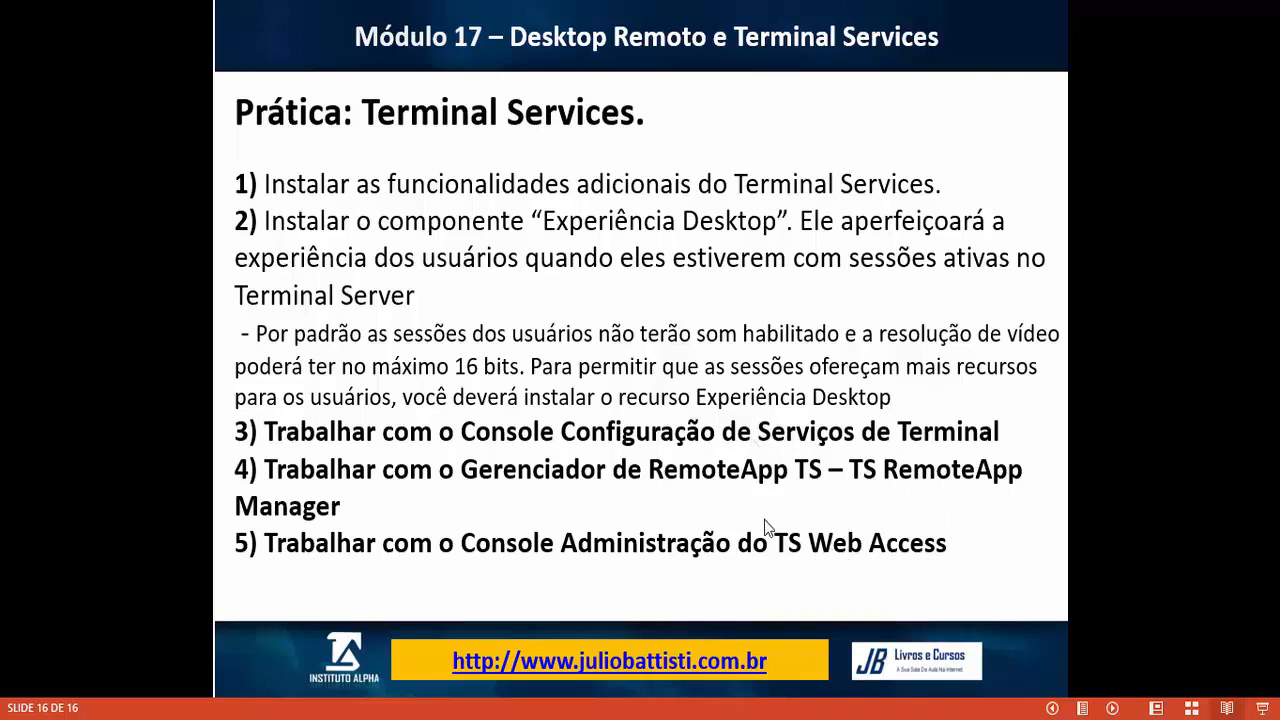
pyautogui.moveTo(674, 712)
pyautogui.click(720, 685)
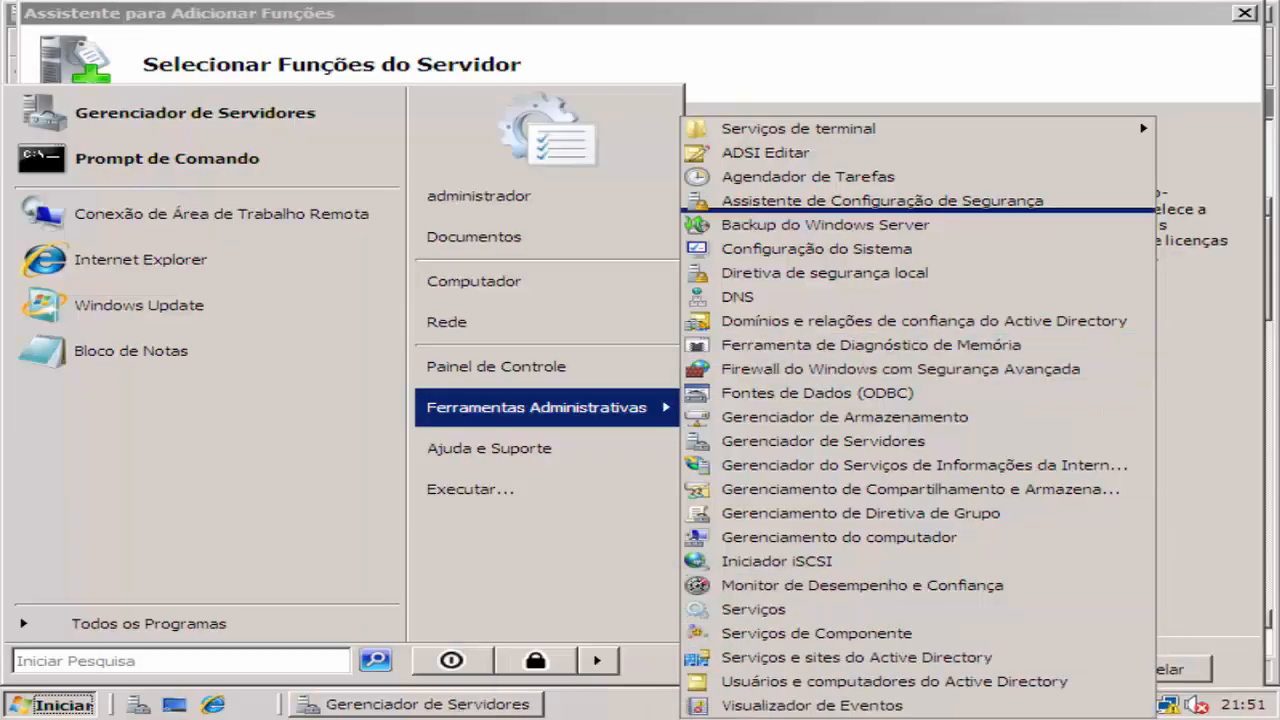
pyautogui.moveTo(805, 130)
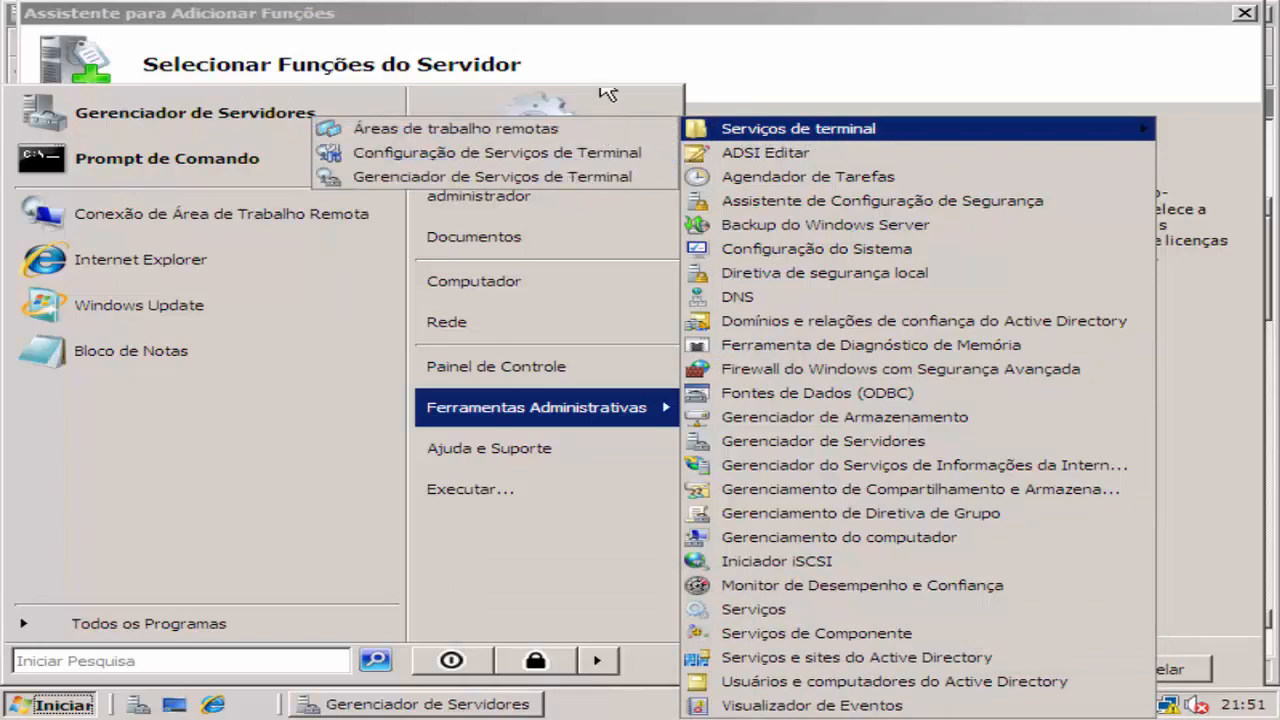
pyautogui.click(607, 24)
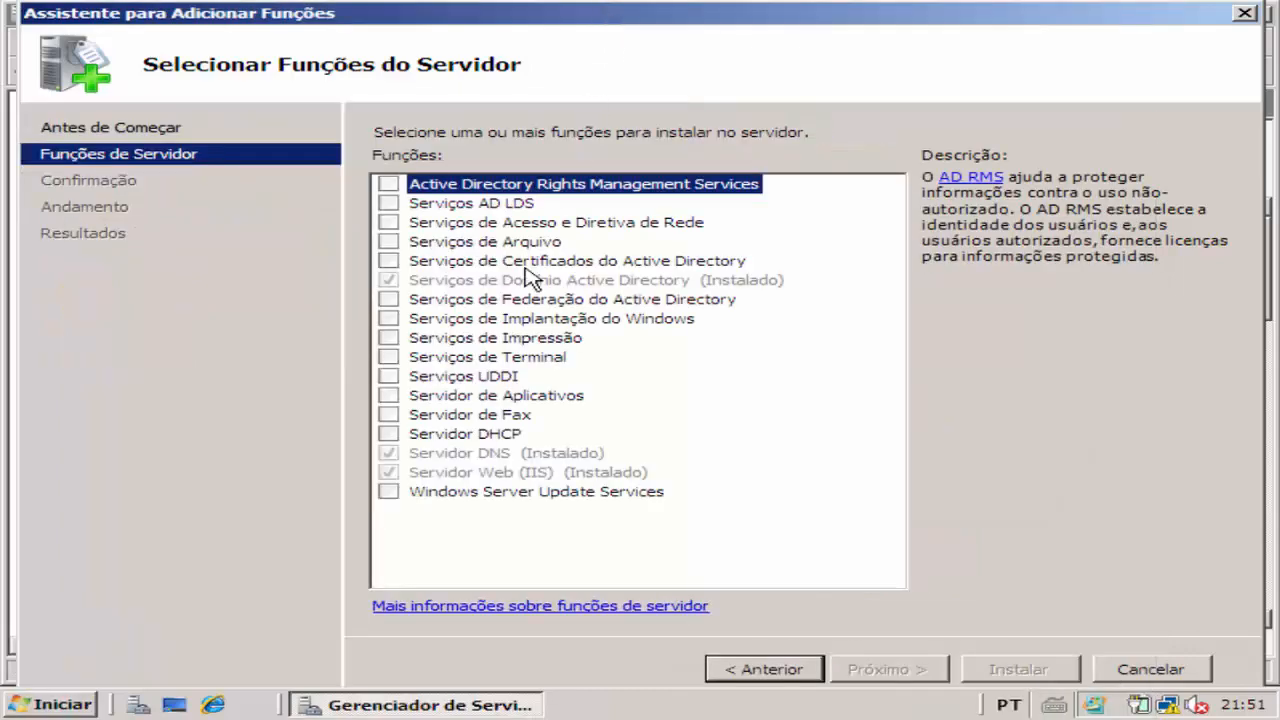
# - Select the Serviços de Terminal role for installation and continue past its introduction to the role services page
pyautogui.click(390, 359)
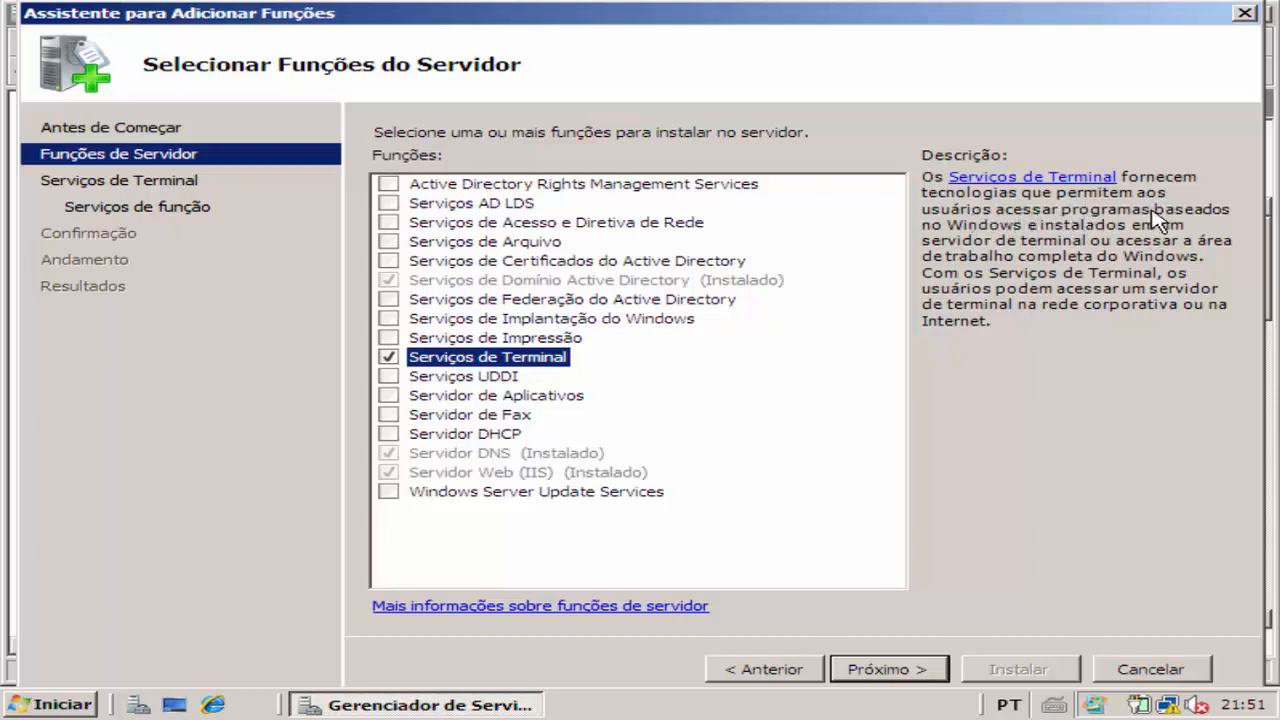
pyautogui.click(880, 674)
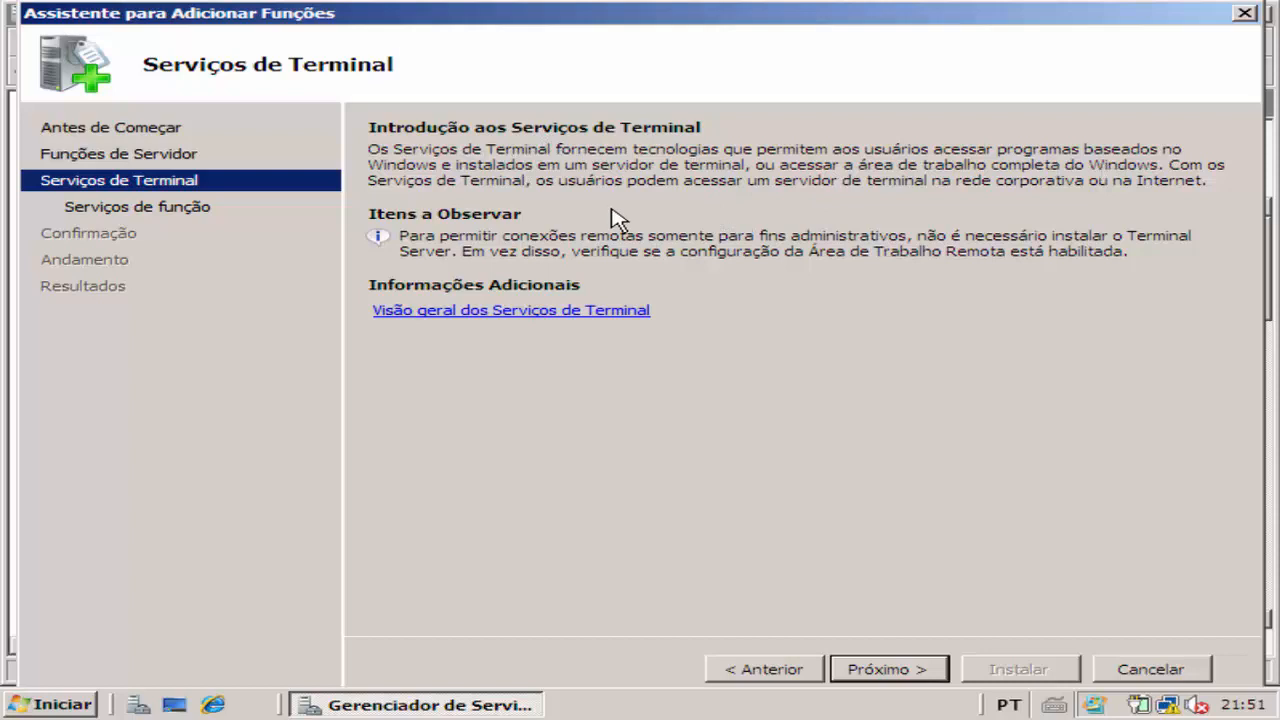
pyautogui.click(855, 678)
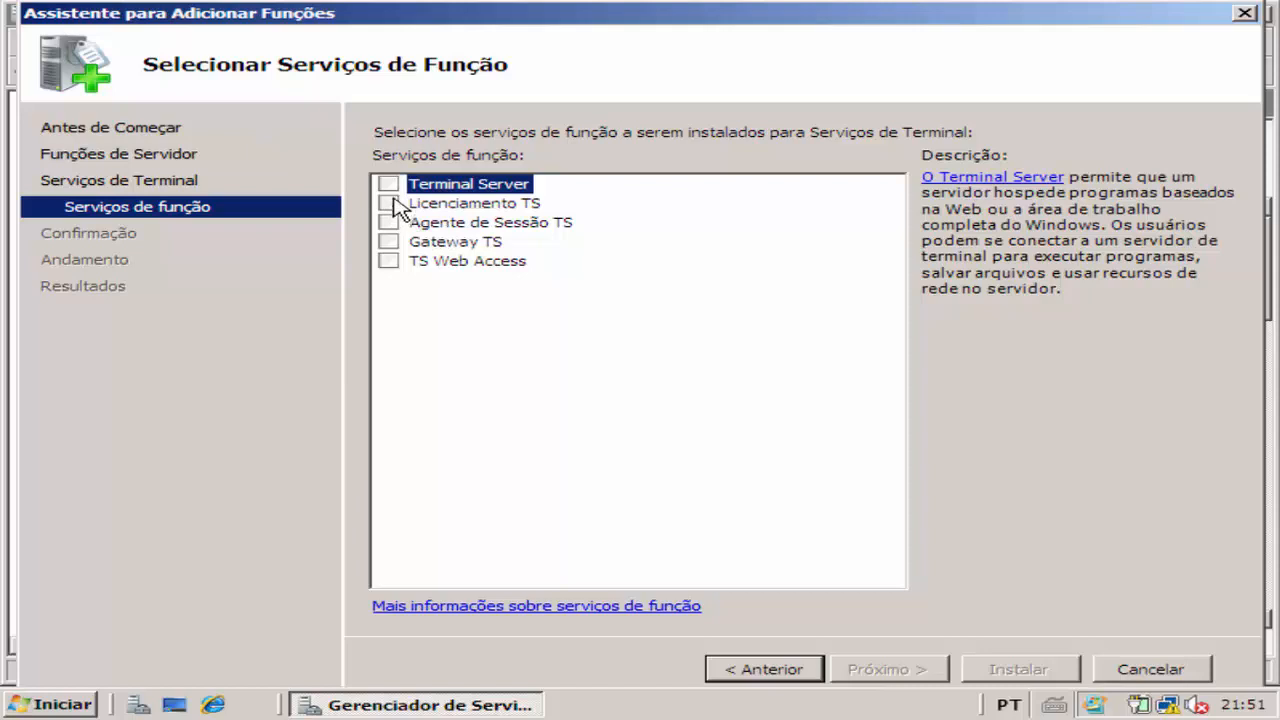
# - Mark the Terminal Server role service for installation
pyautogui.click(56, 712)
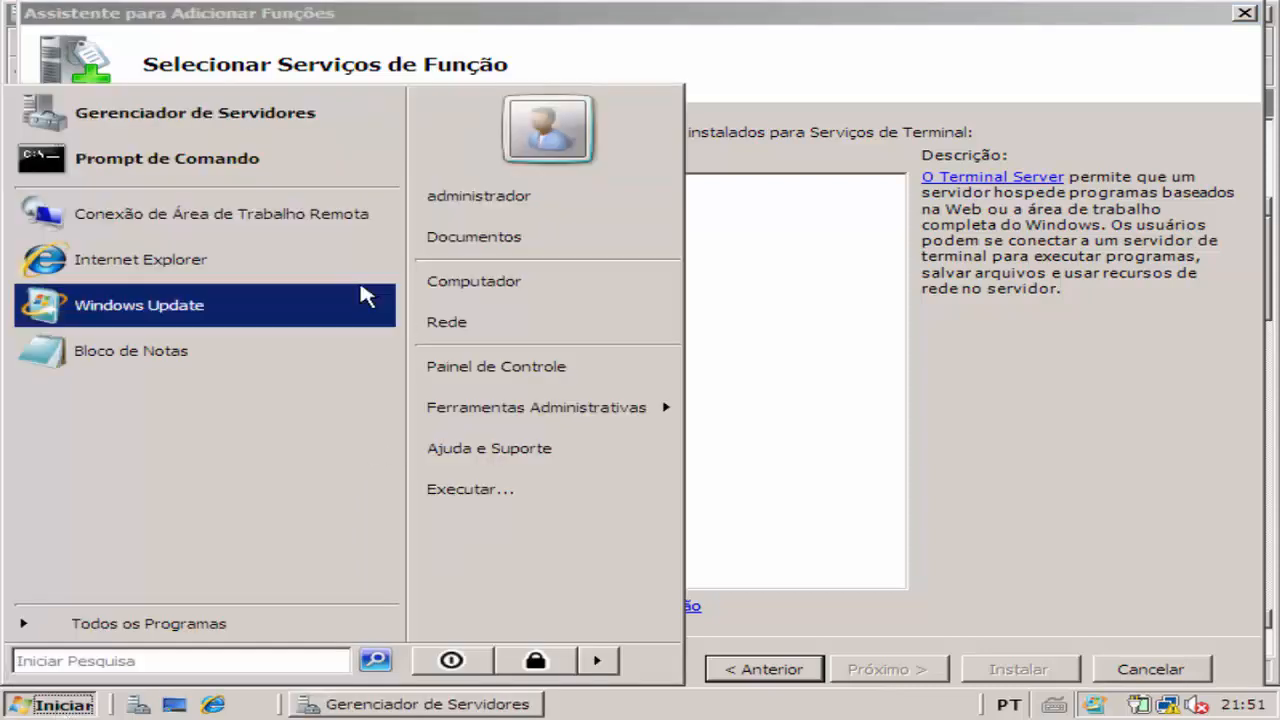
pyautogui.click(733, 362)
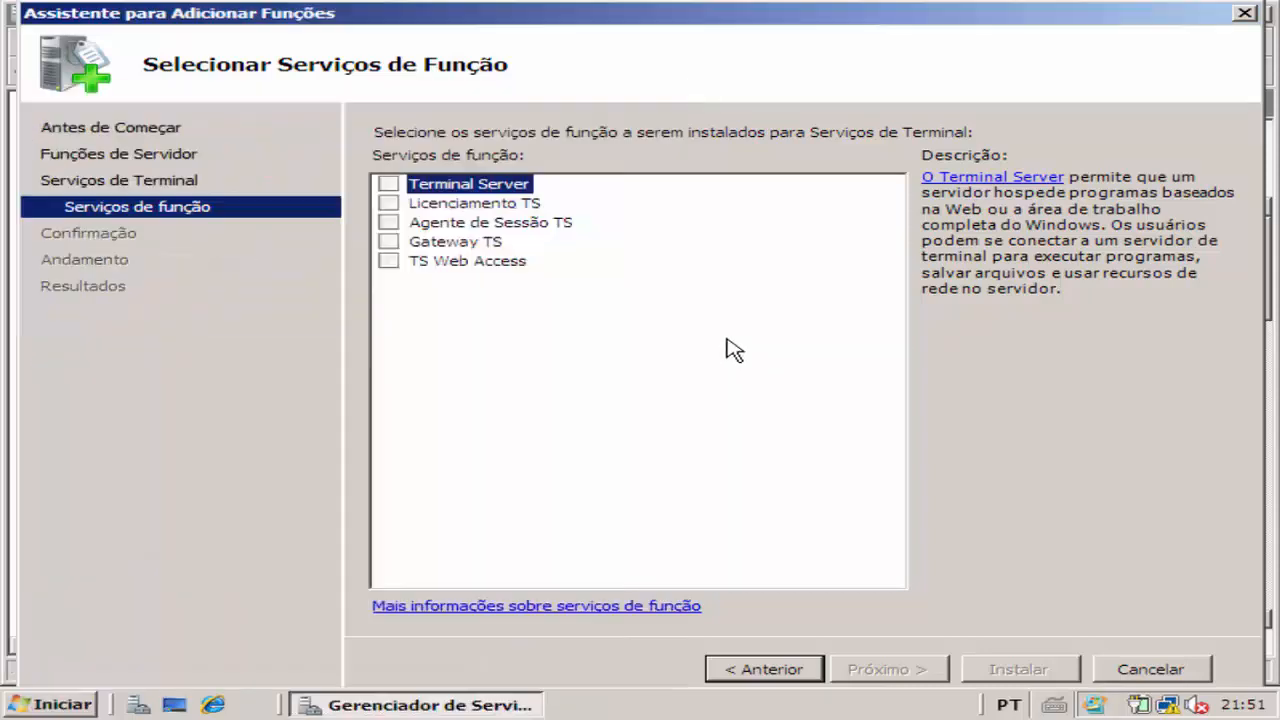
pyautogui.click(389, 185)
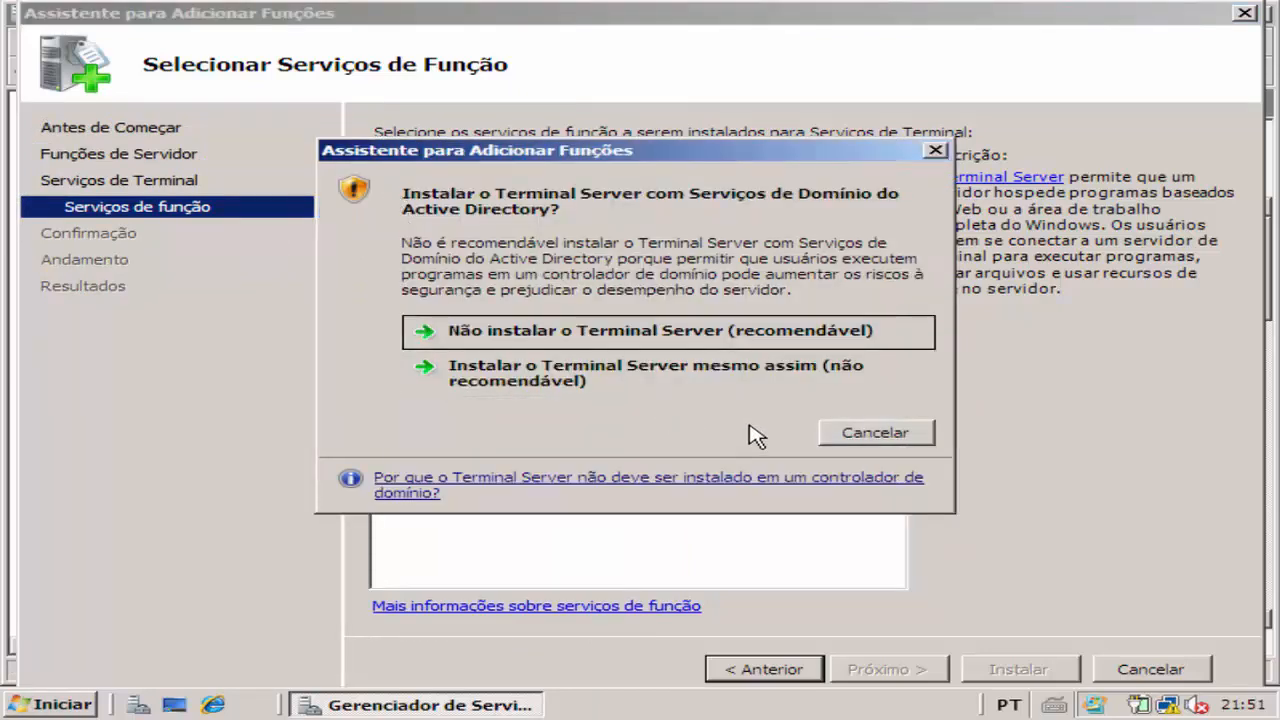
pyautogui.moveTo(651, 157); pyautogui.dragTo(606, 159)
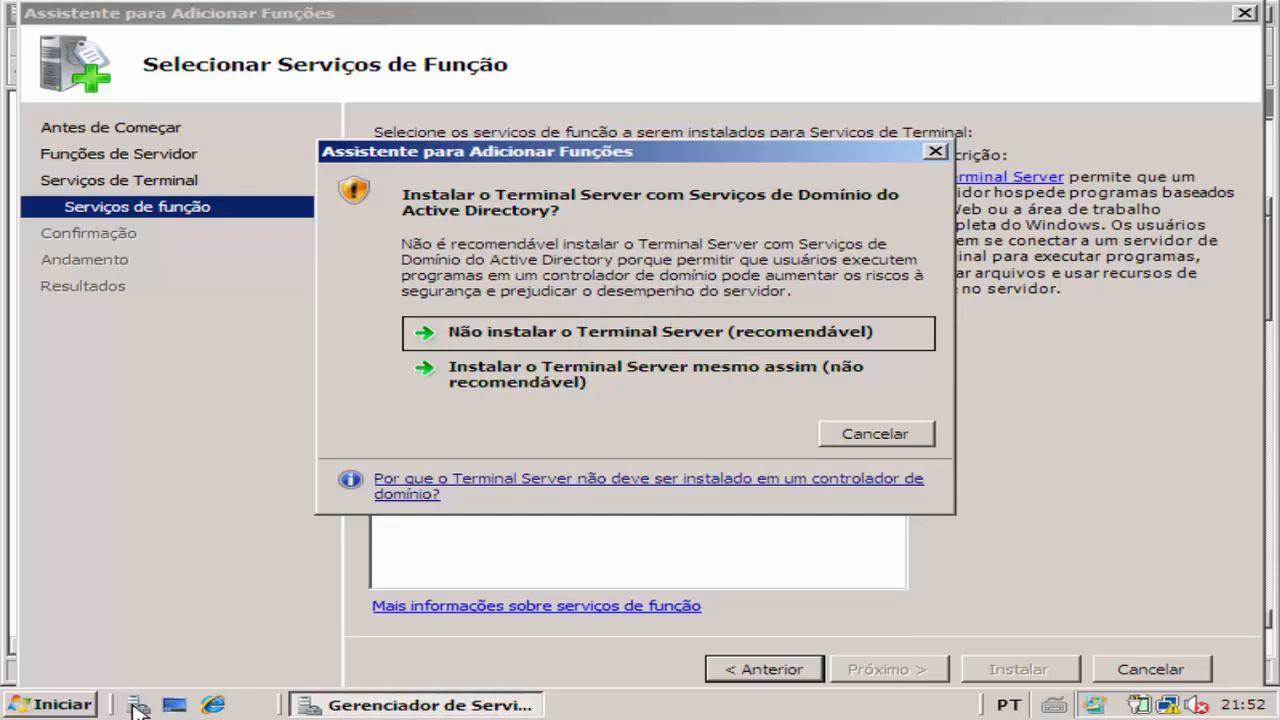
pyautogui.click(82, 706)
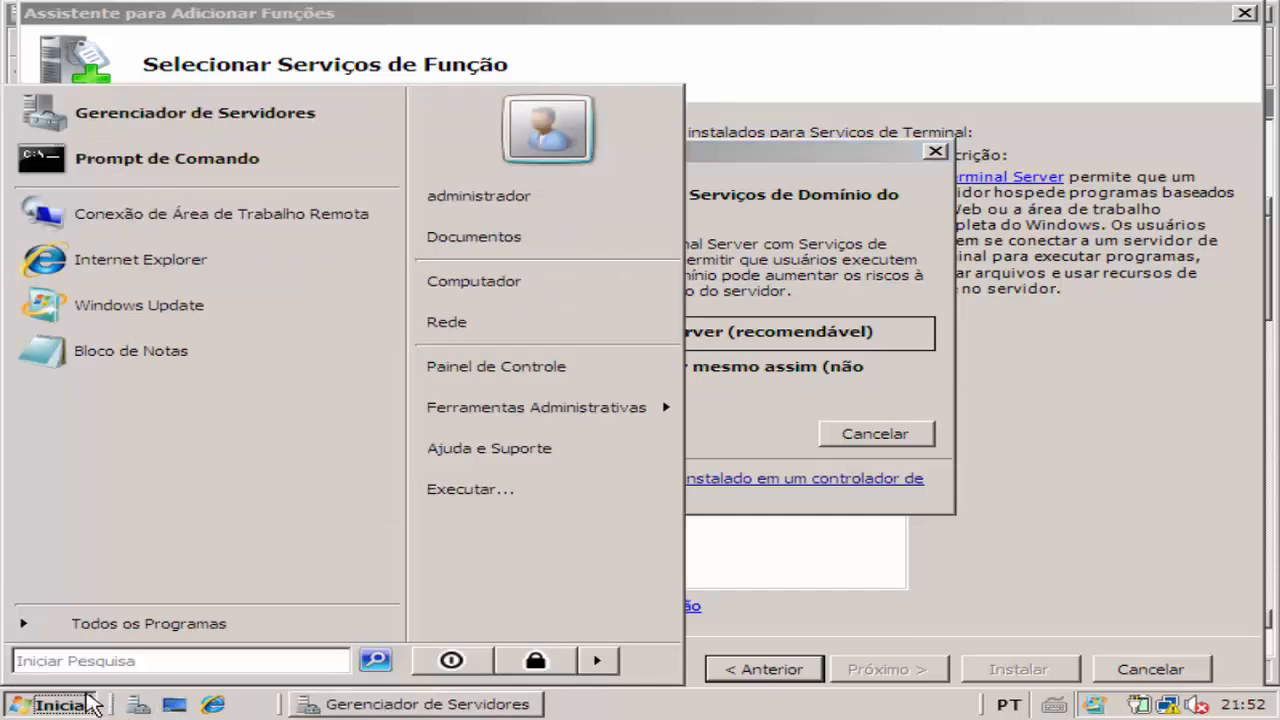
pyautogui.click(82, 706)
pyautogui.click(84, 706)
pyautogui.click(72, 706)
pyautogui.click(72, 706)
pyautogui.moveTo(600, 410)
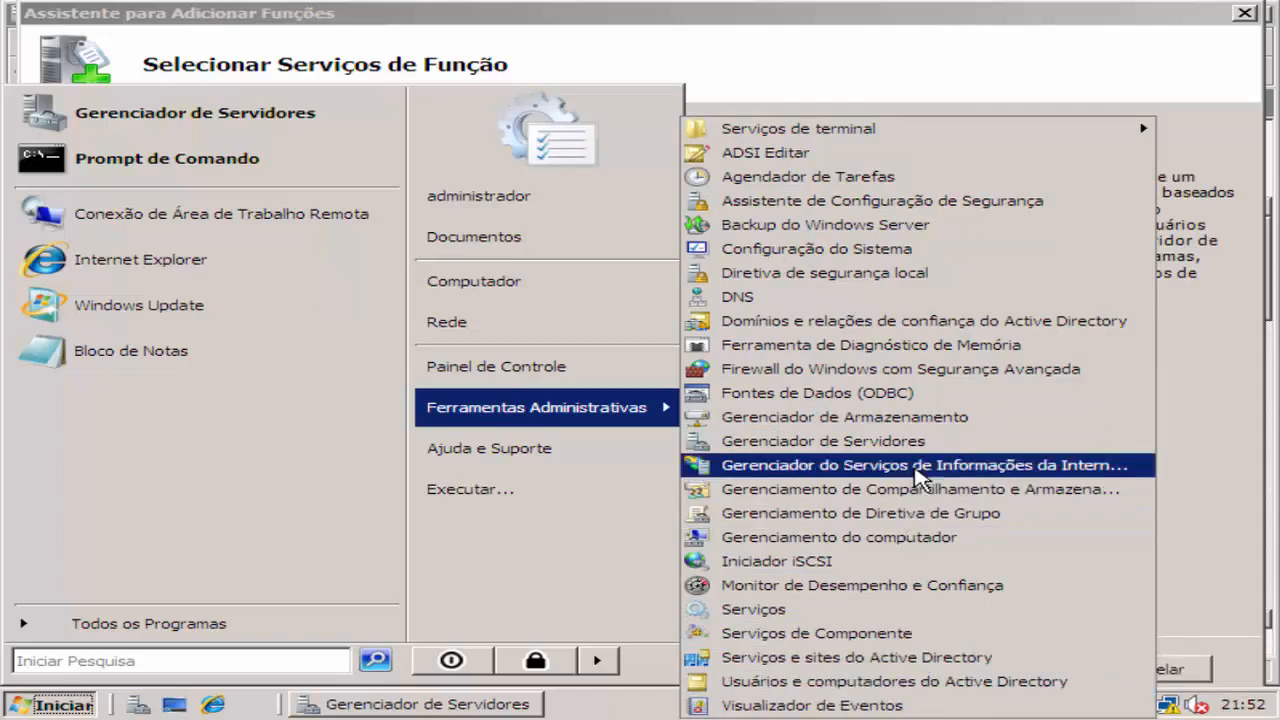
pyautogui.click(1188, 396)
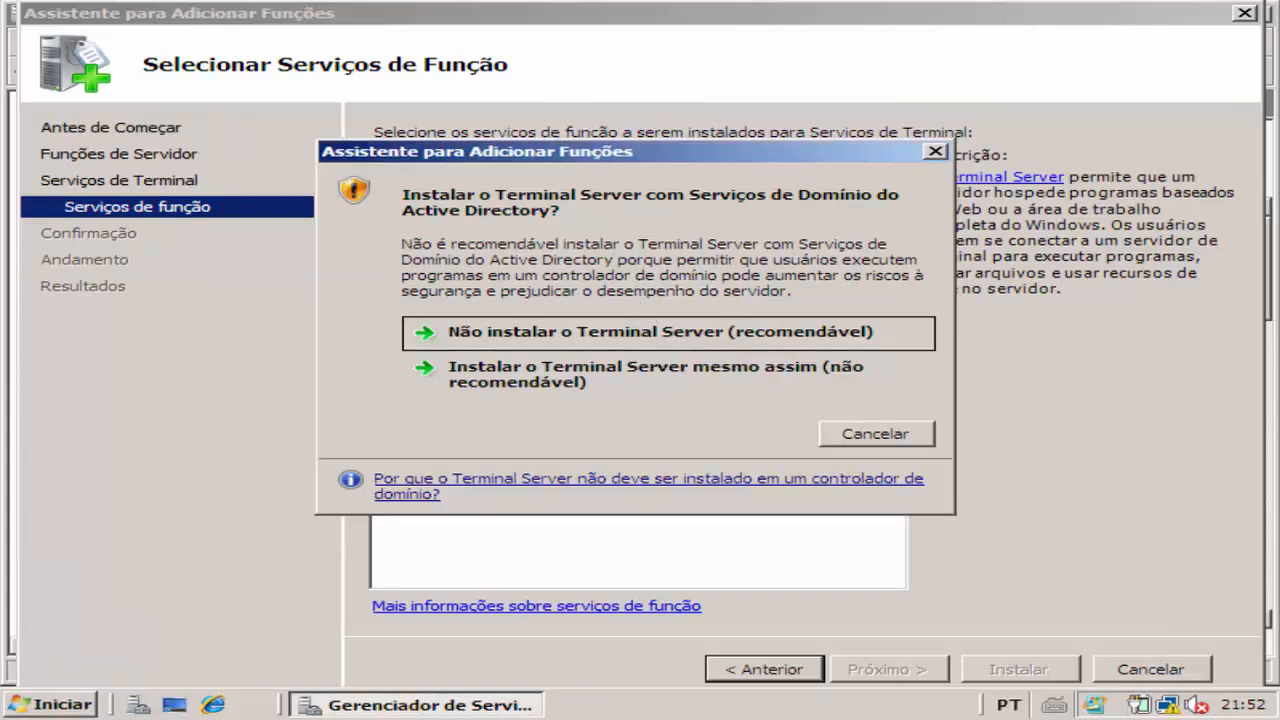
pyautogui.click(72, 708)
pyautogui.click(78, 710)
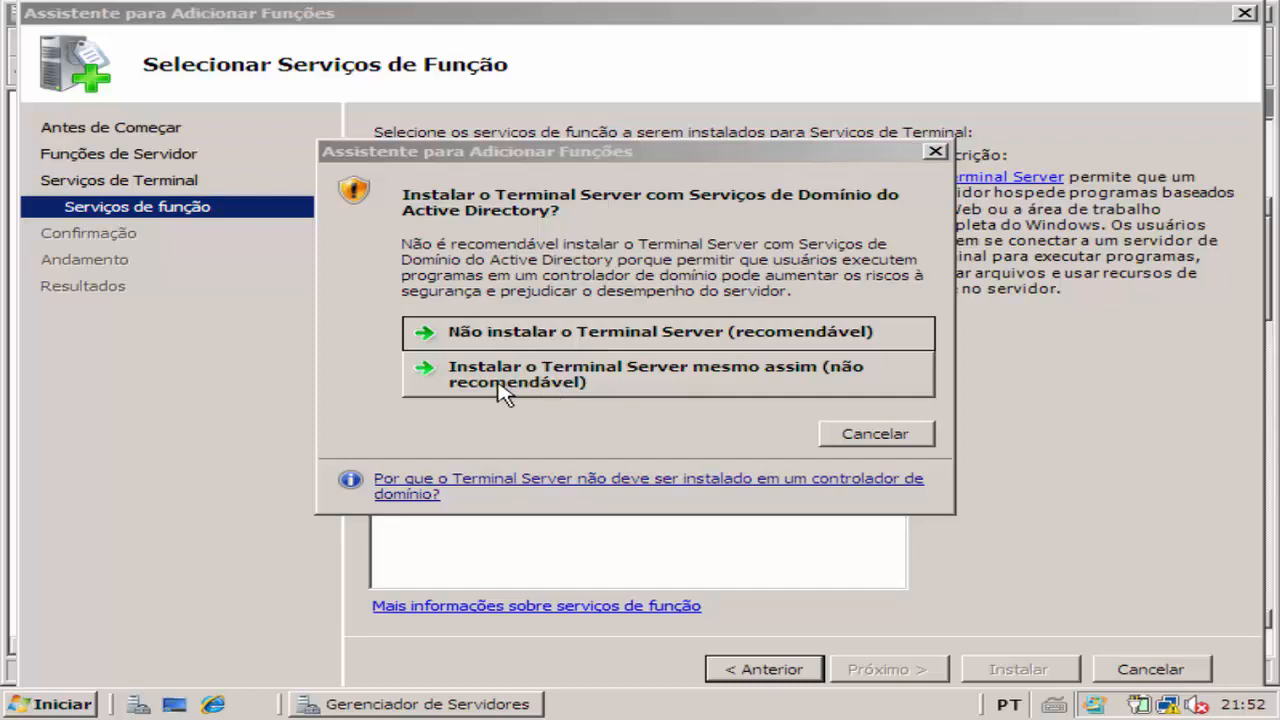
# - Choose to install Terminal Server anyway, despite Active Directory, and add the TS Web Access role service
pyautogui.click(748, 380)
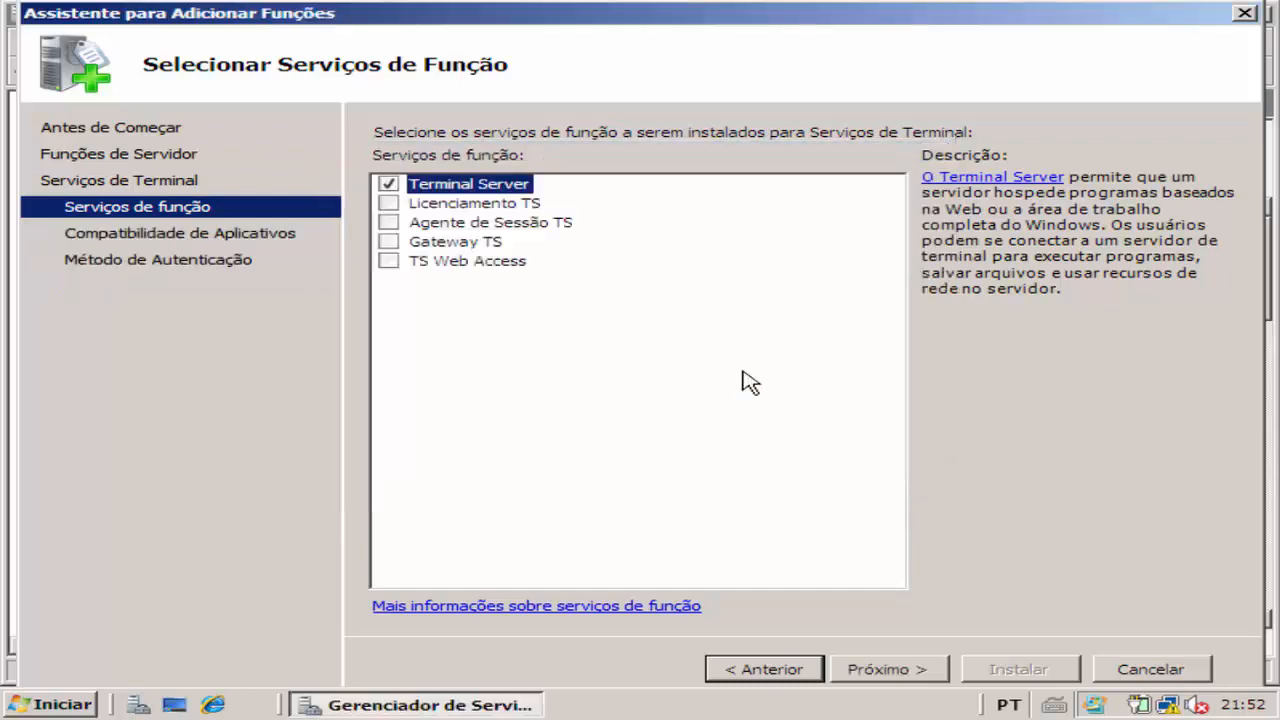
pyautogui.click(388, 185)
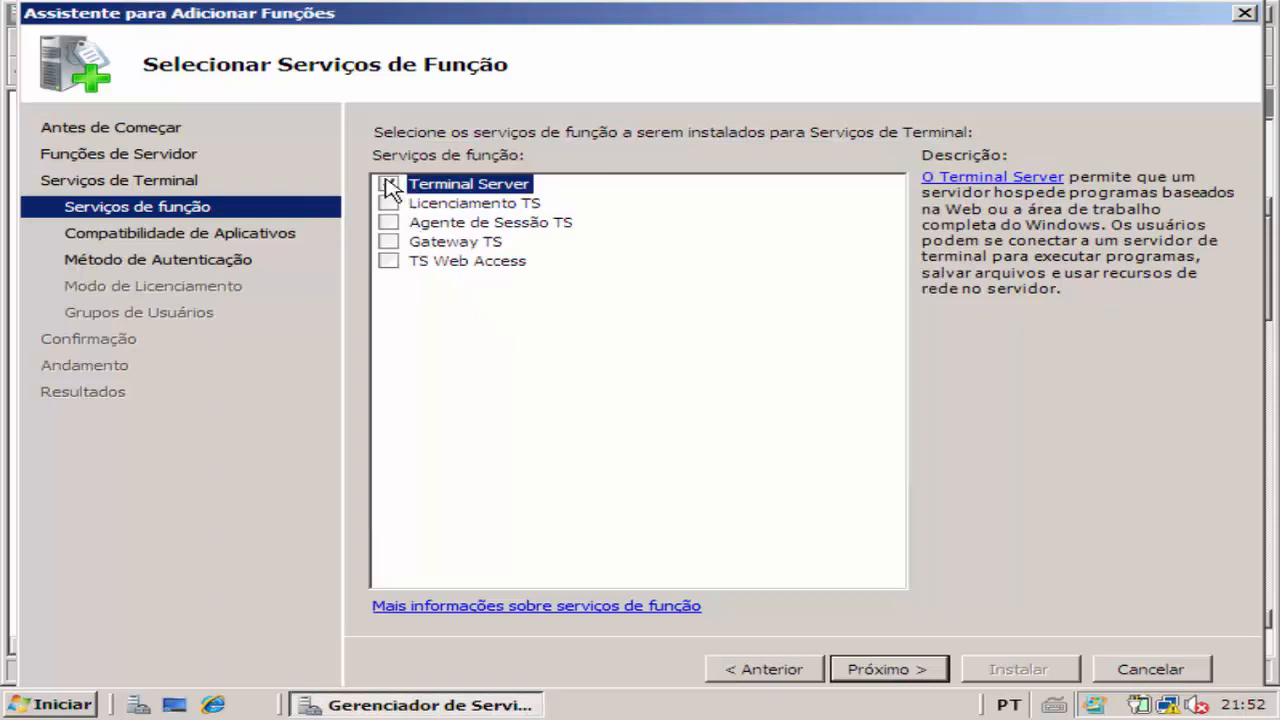
pyautogui.click(386, 264)
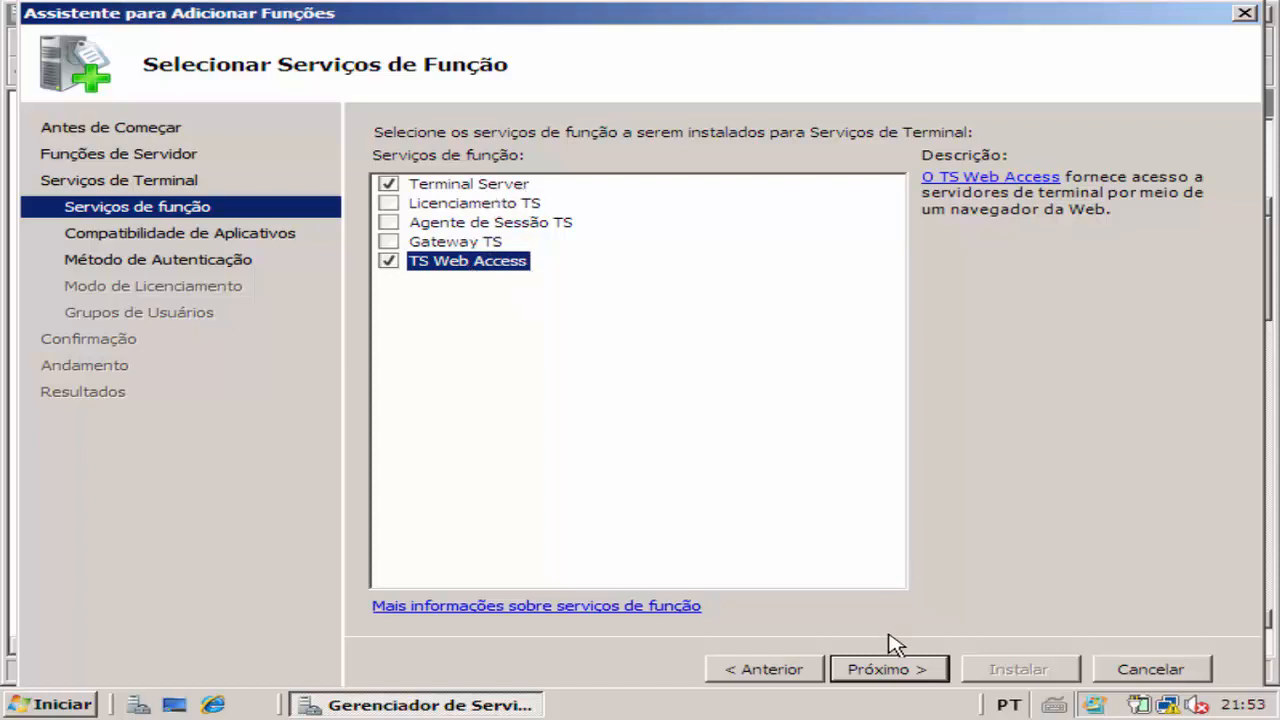
pyautogui.click(891, 669)
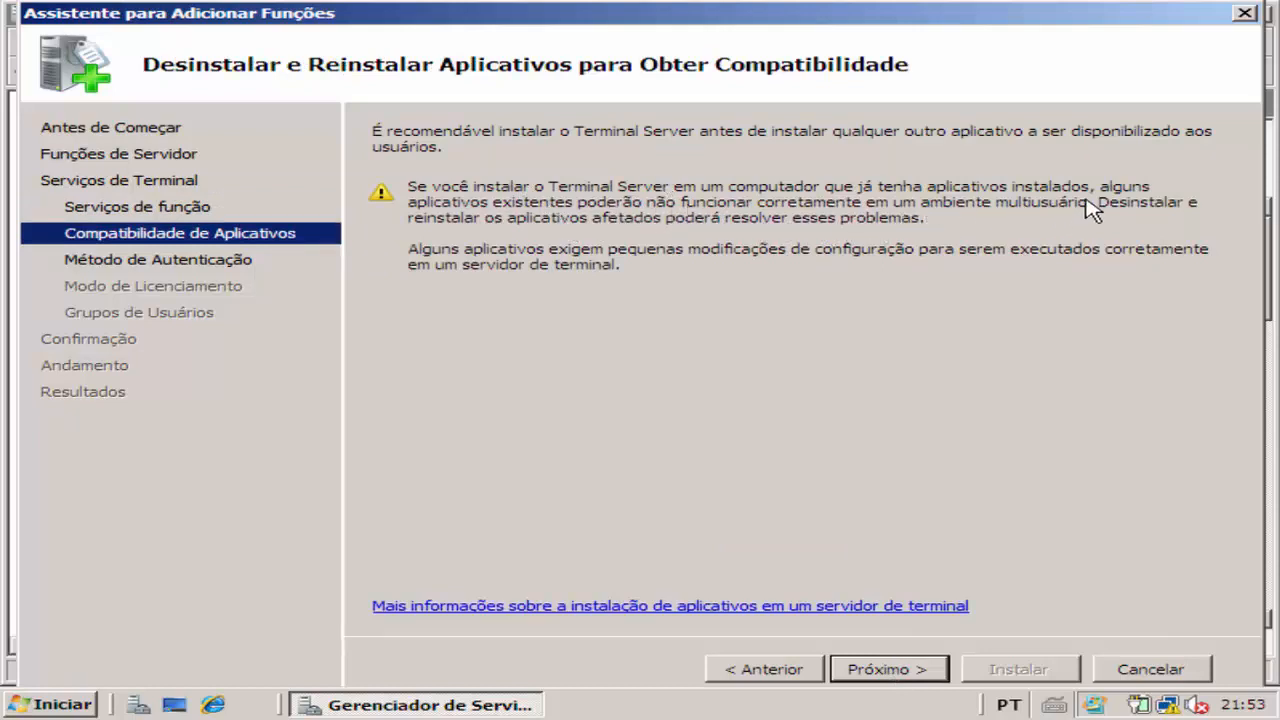
# - Require Network Level Authentication for the Terminal Server and set the licensing mode to Por Usuário
pyautogui.click(842, 670)
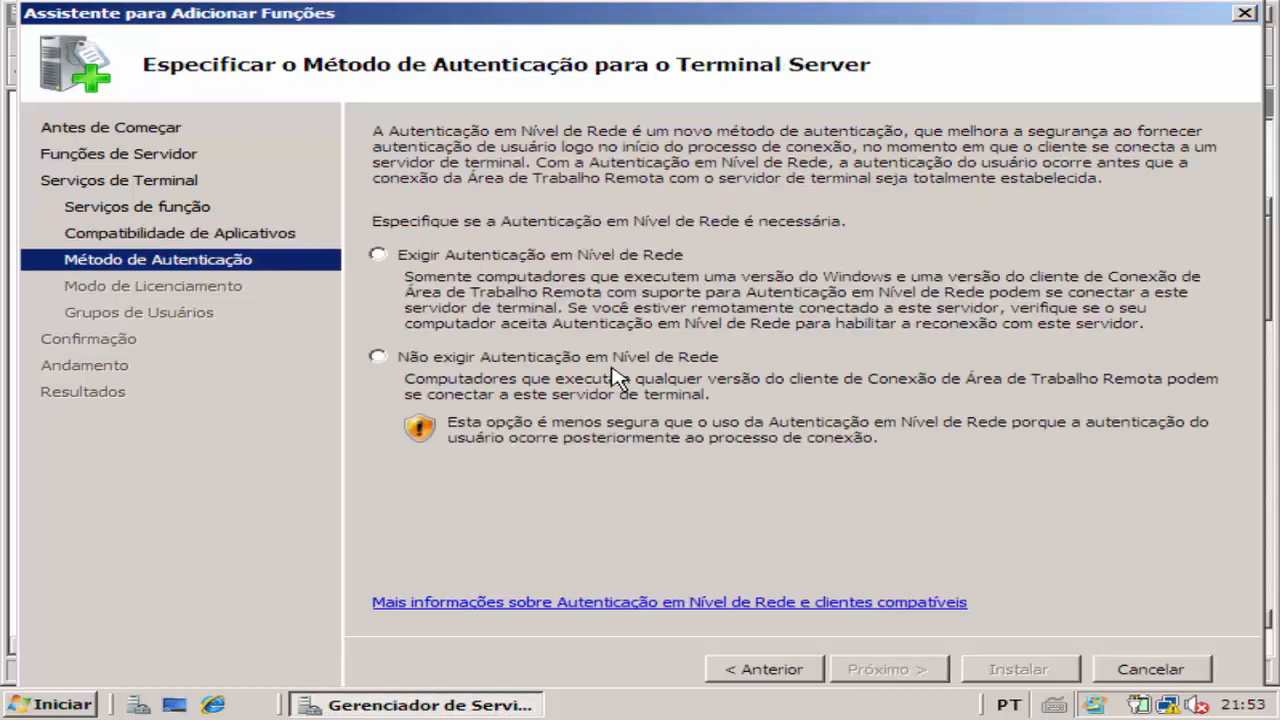
pyautogui.click(490, 258)
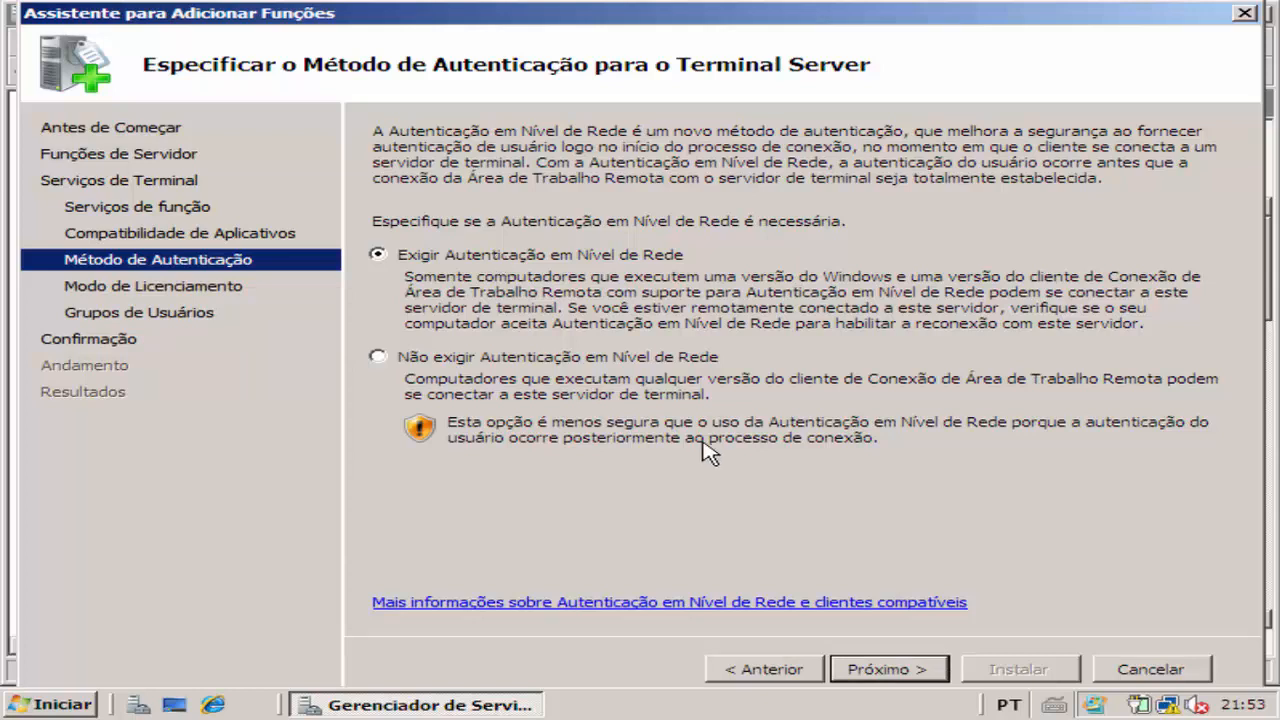
pyautogui.click(892, 674)
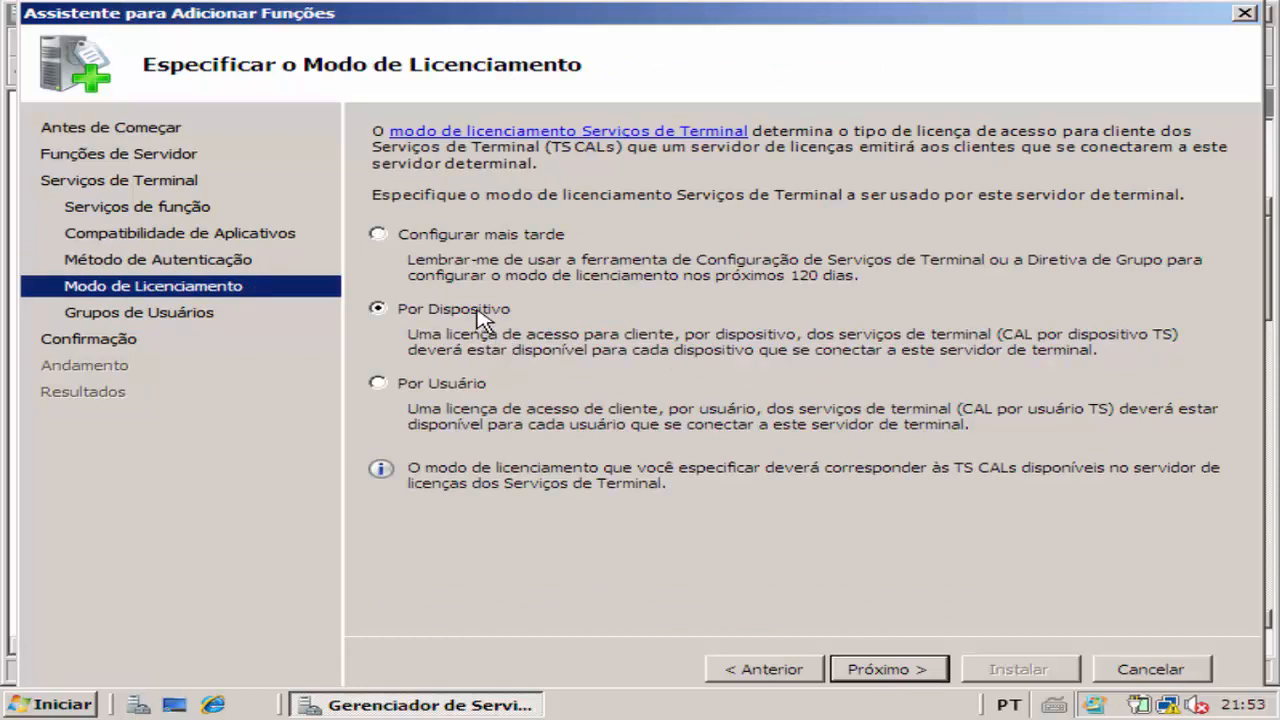
pyautogui.click(476, 390)
pyautogui.click(882, 680)
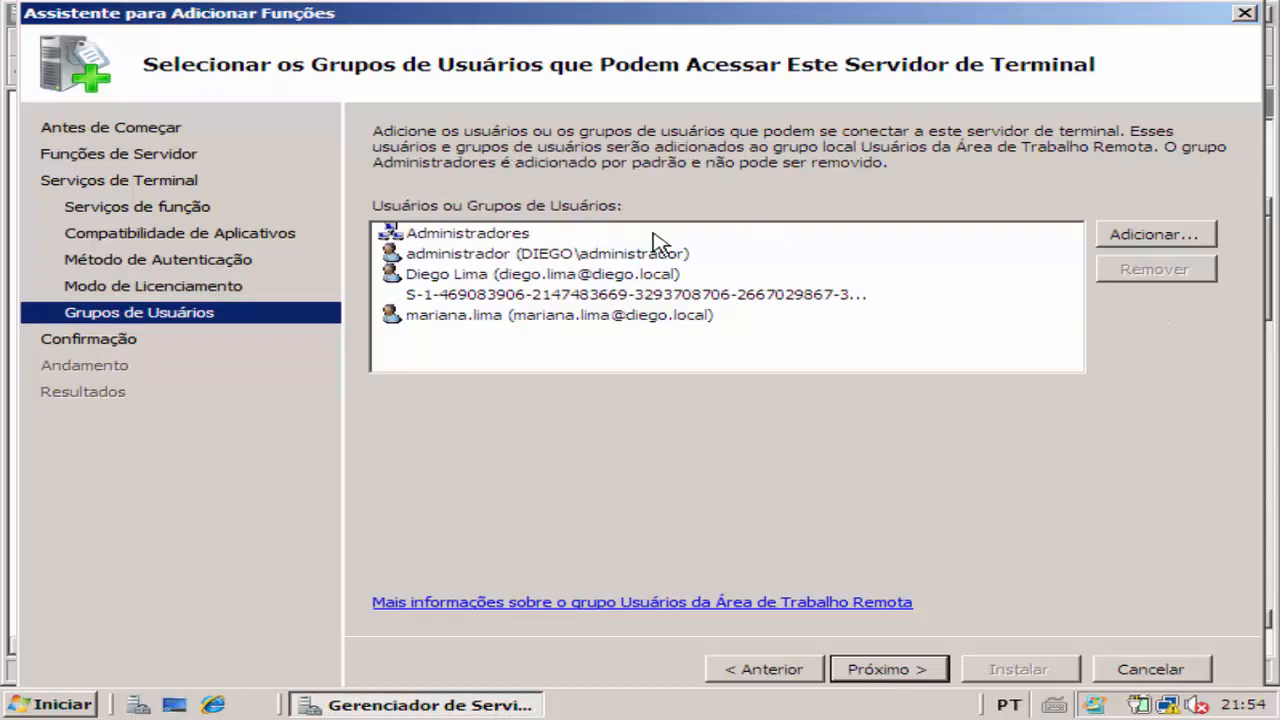
# - Check entries in the list of users allowed on the terminal server and open the remote settings in System Properties
pyautogui.click(527, 274)
pyautogui.click(528, 320)
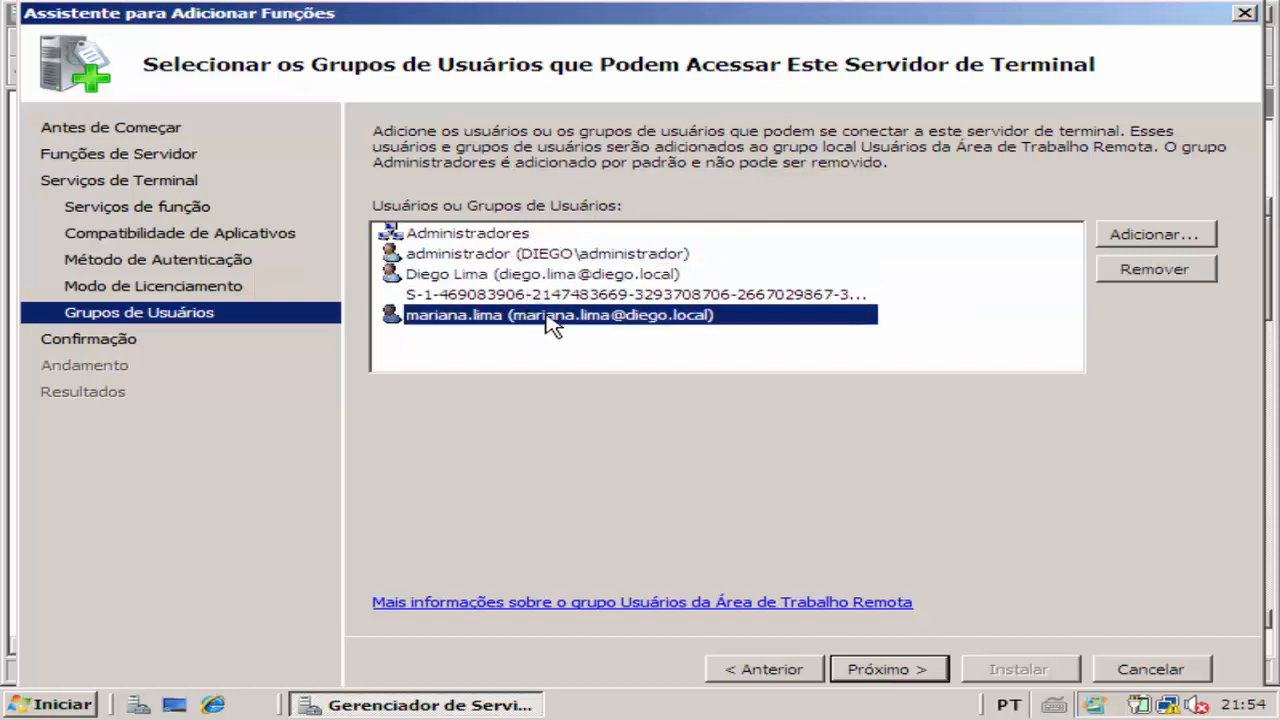
pyautogui.click(62, 704)
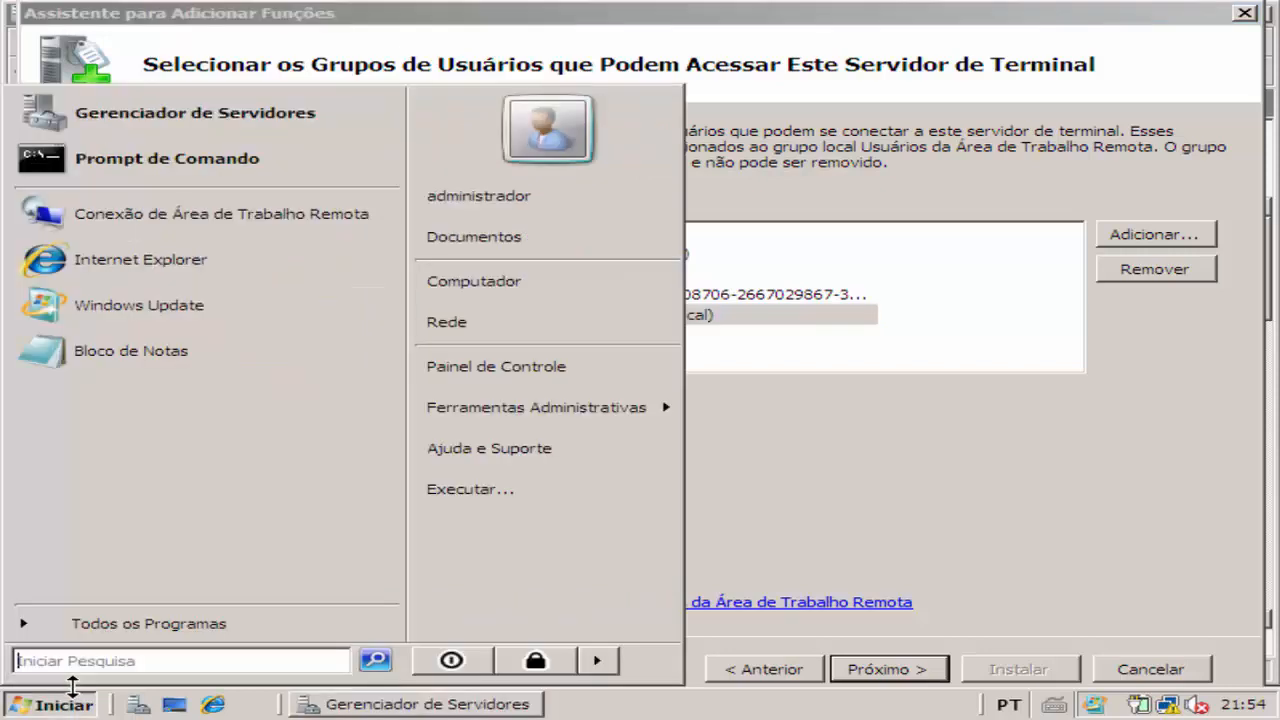
pyautogui.rightClick(505, 286)
pyautogui.click(551, 474)
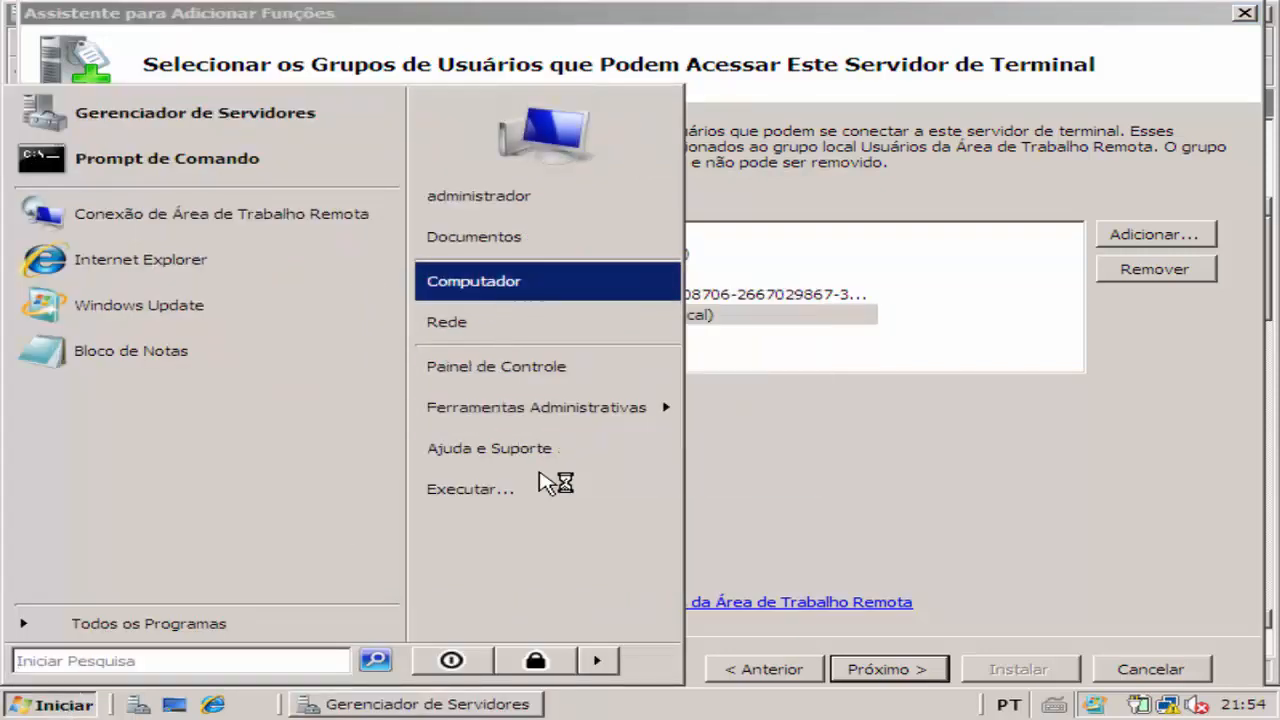
pyautogui.click(1118, 470)
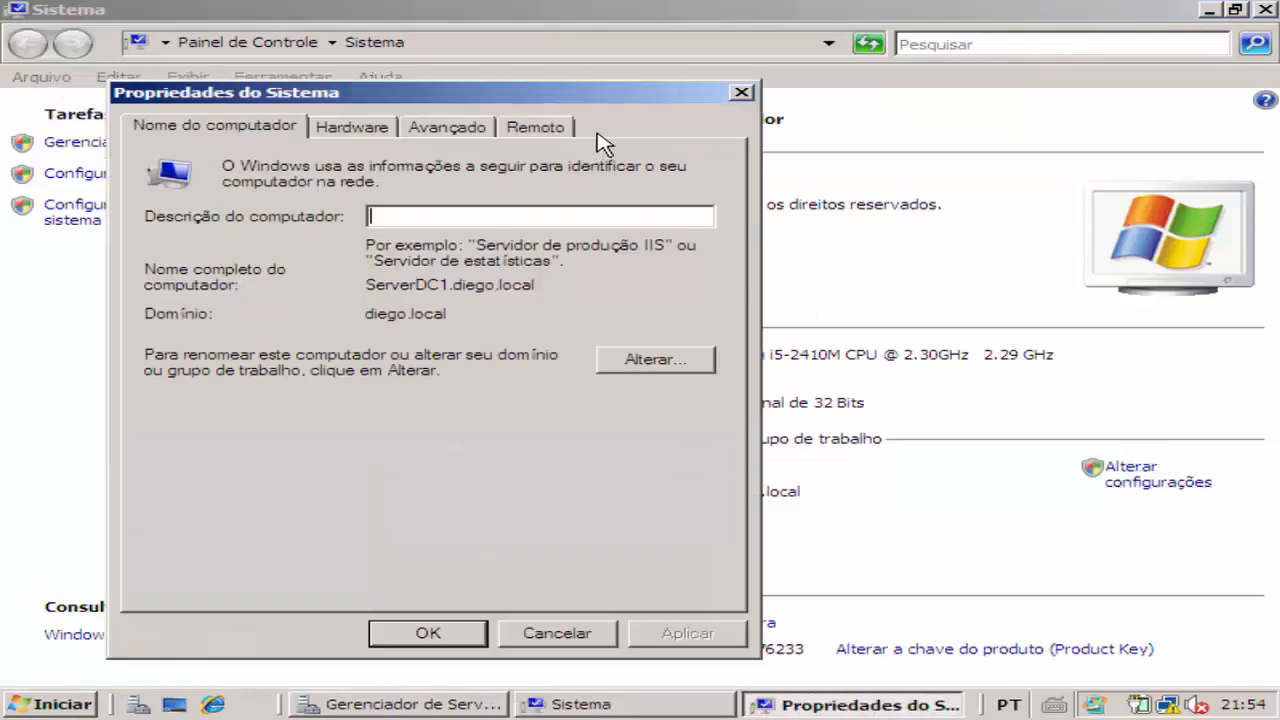
pyautogui.click(560, 127)
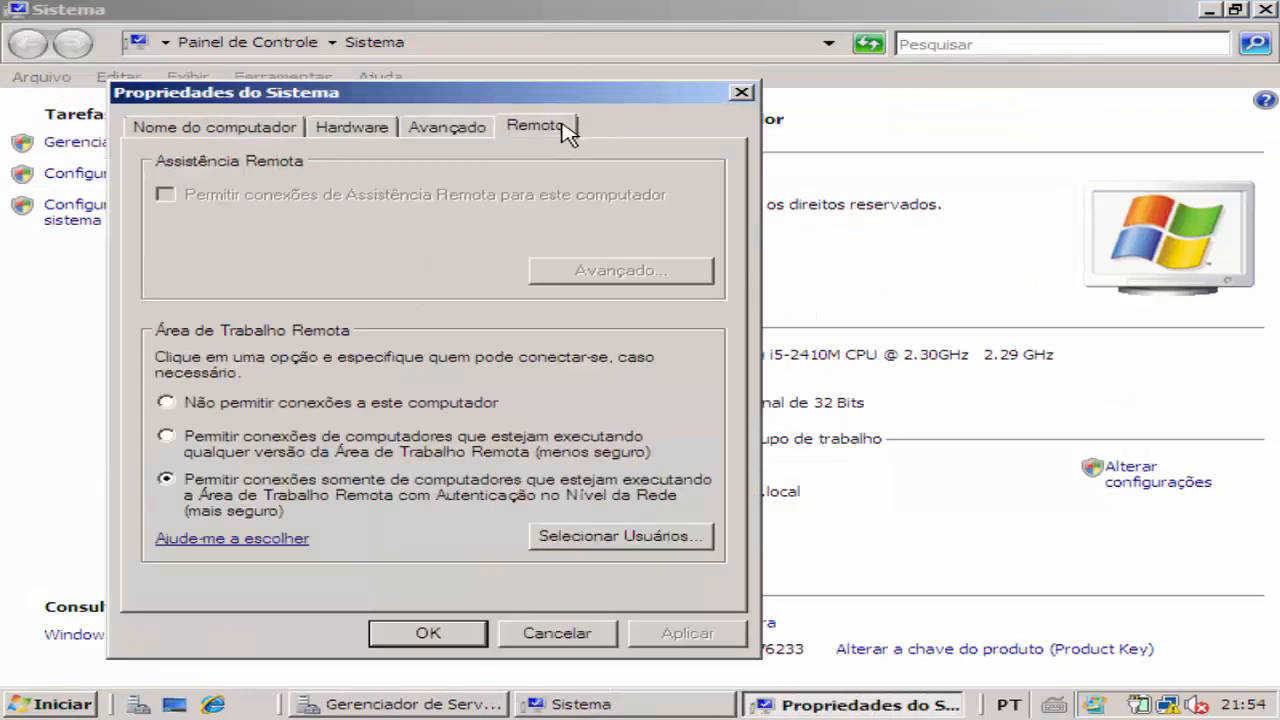
# - Review the users permitted to connect through Remote Desktop and close System Properties without changes
pyautogui.click(604, 540)
pyautogui.click(281, 256)
pyautogui.click(284, 236)
pyautogui.click(277, 214)
pyautogui.click(273, 196)
pyautogui.click(634, 440)
pyautogui.click(579, 635)
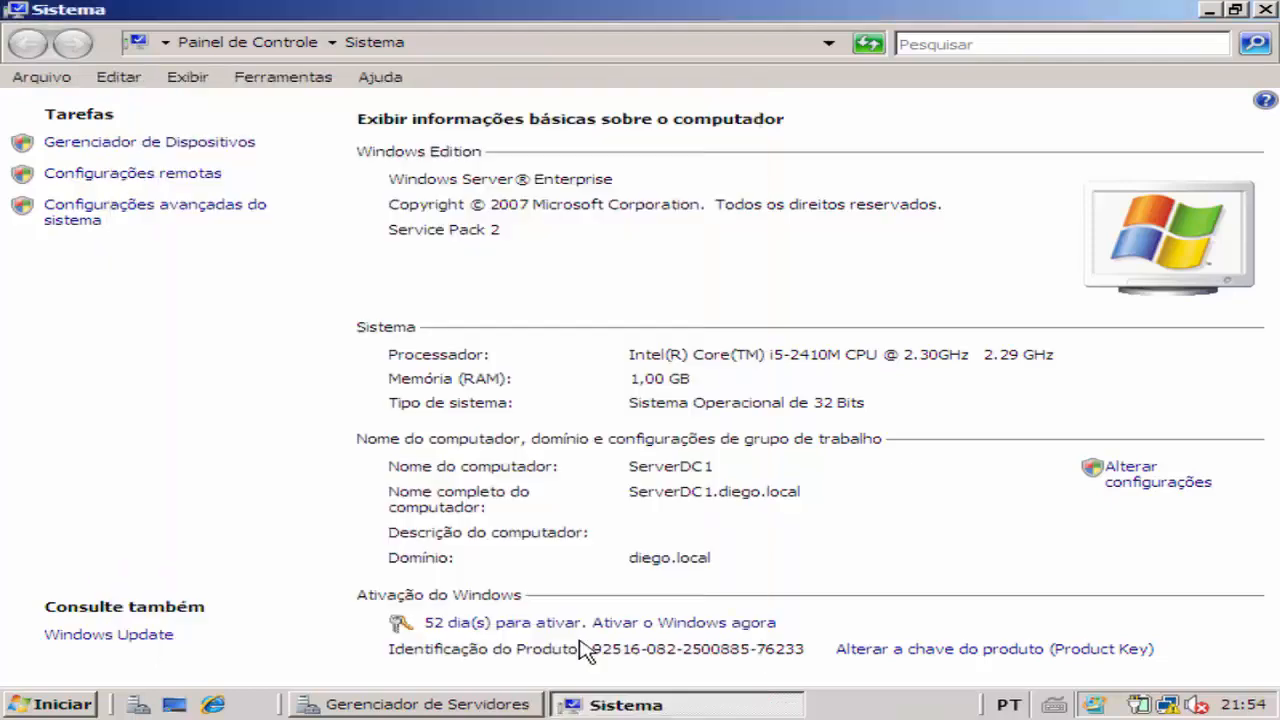
# - Return to the role wizard, check the users allowed on the terminal server without adding any, and continue to the installation confirmation
pyautogui.click(614, 702)
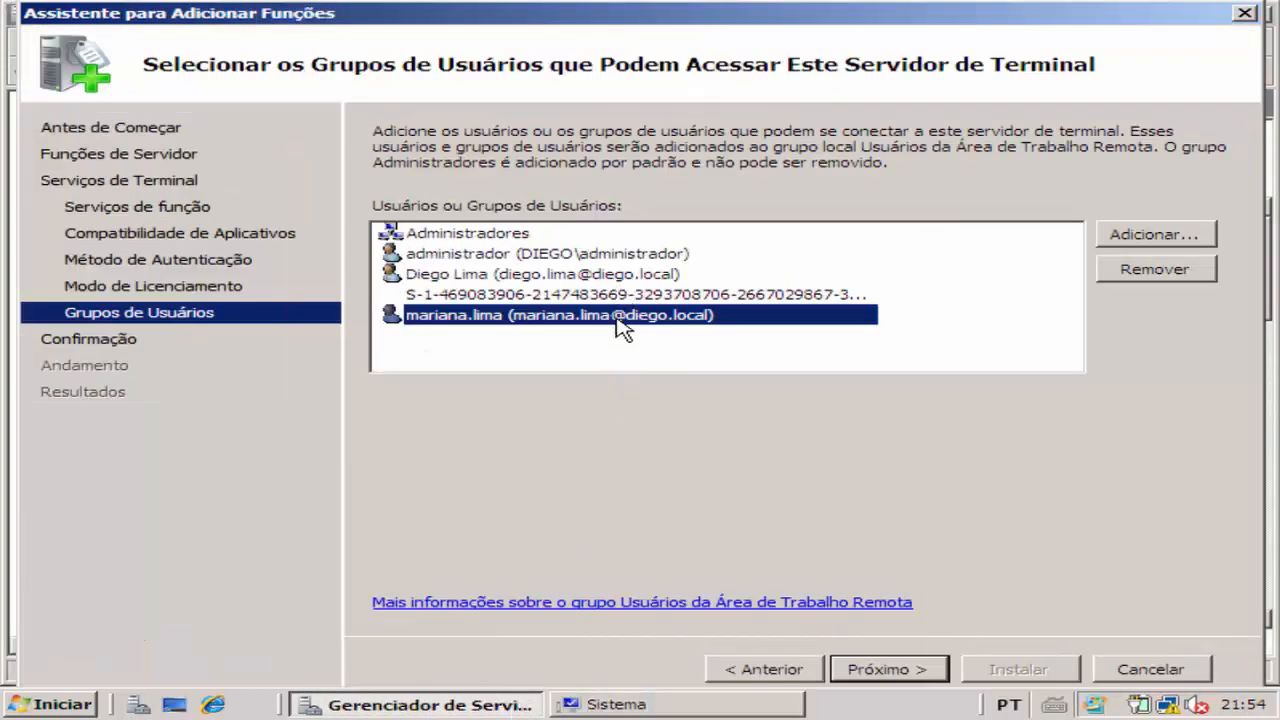
pyautogui.click(610, 272)
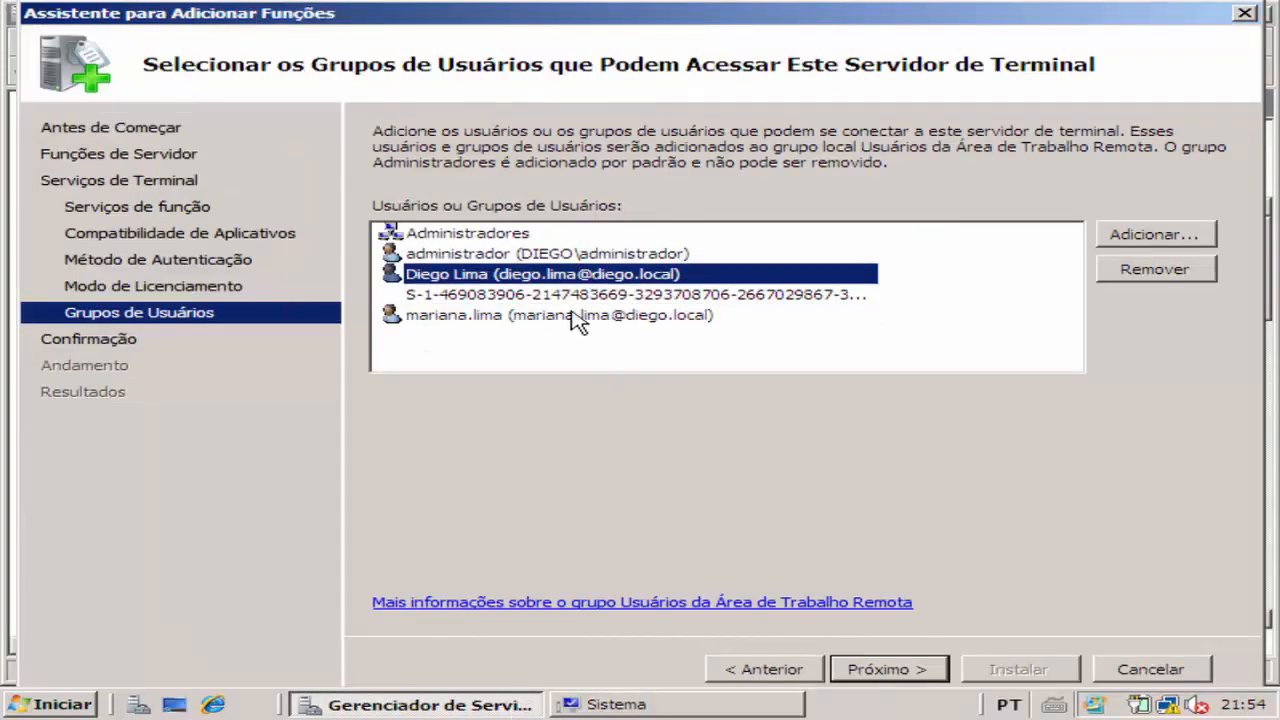
pyautogui.click(575, 313)
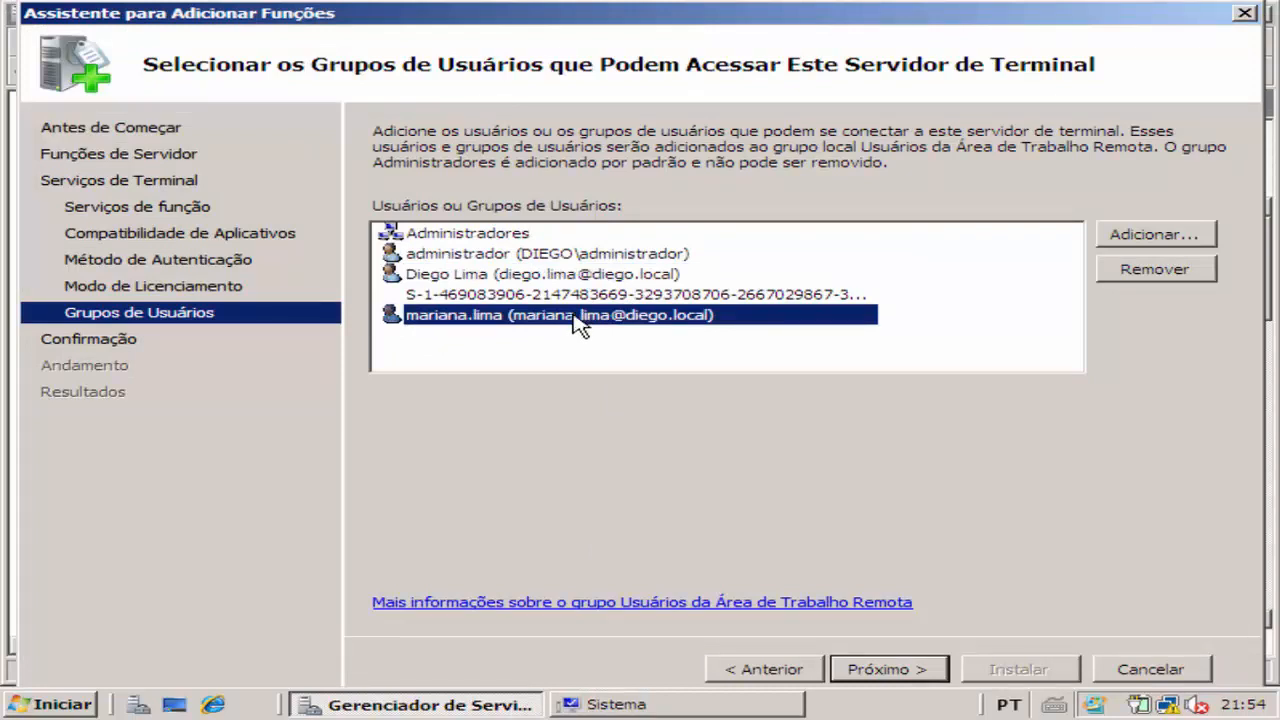
pyautogui.click(1130, 247)
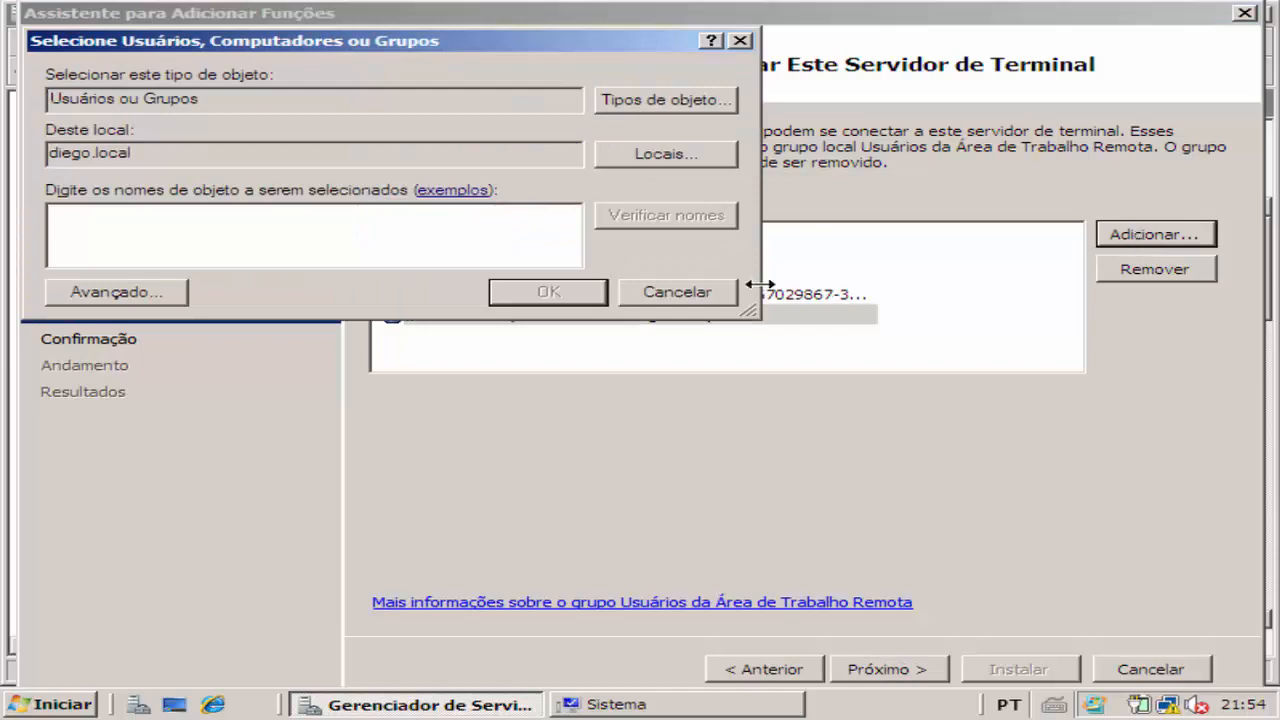
pyautogui.click(690, 292)
pyautogui.click(852, 668)
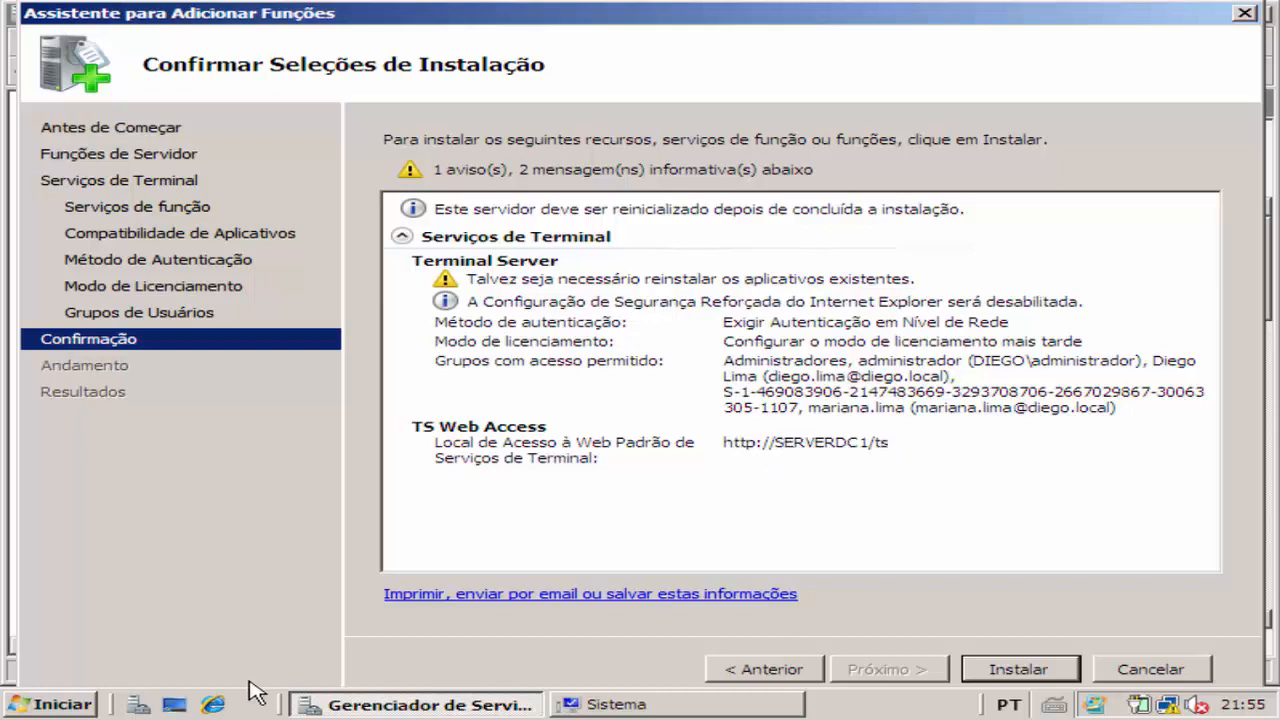
pyautogui.click(212, 704)
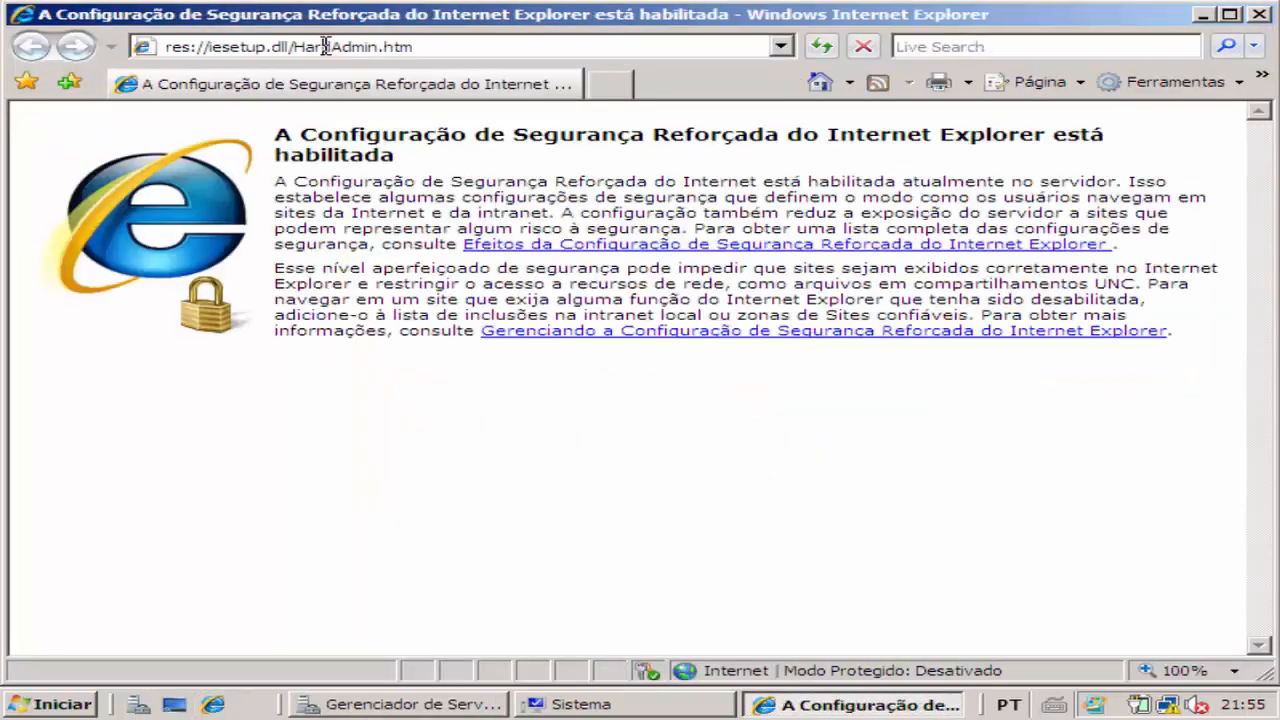
pyautogui.click(440, 46)
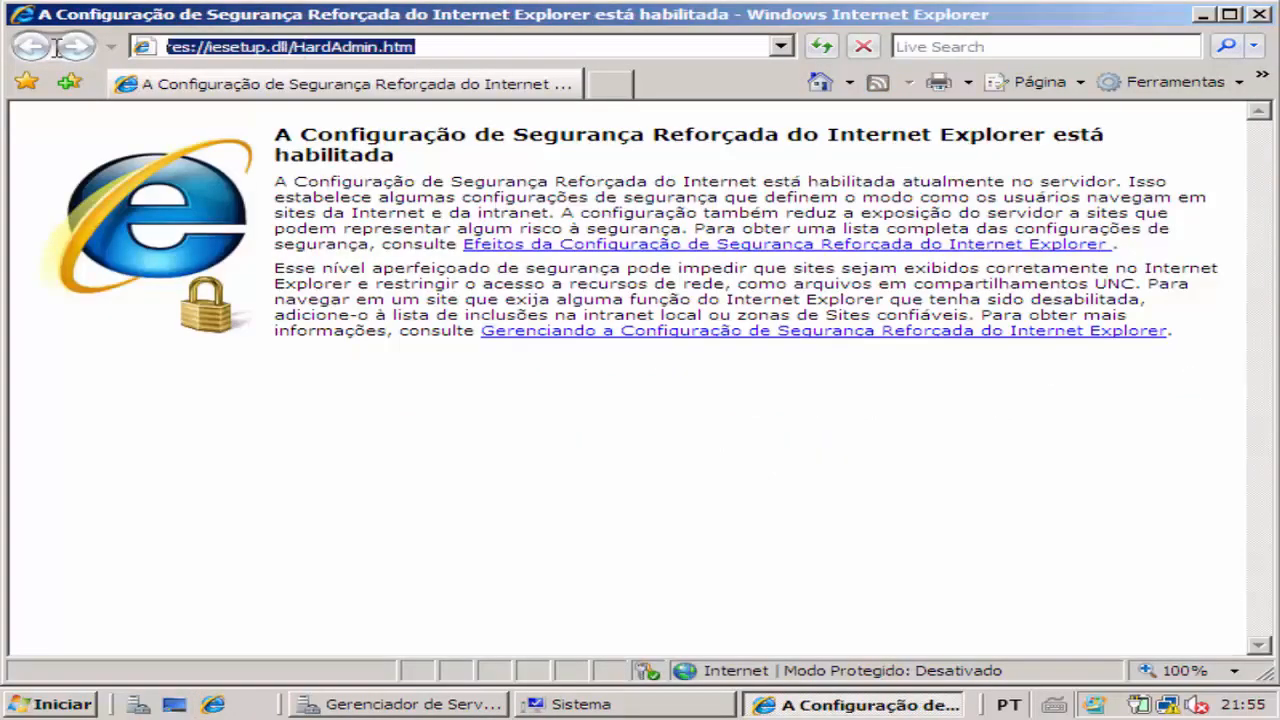
pyautogui.click(1214, 16)
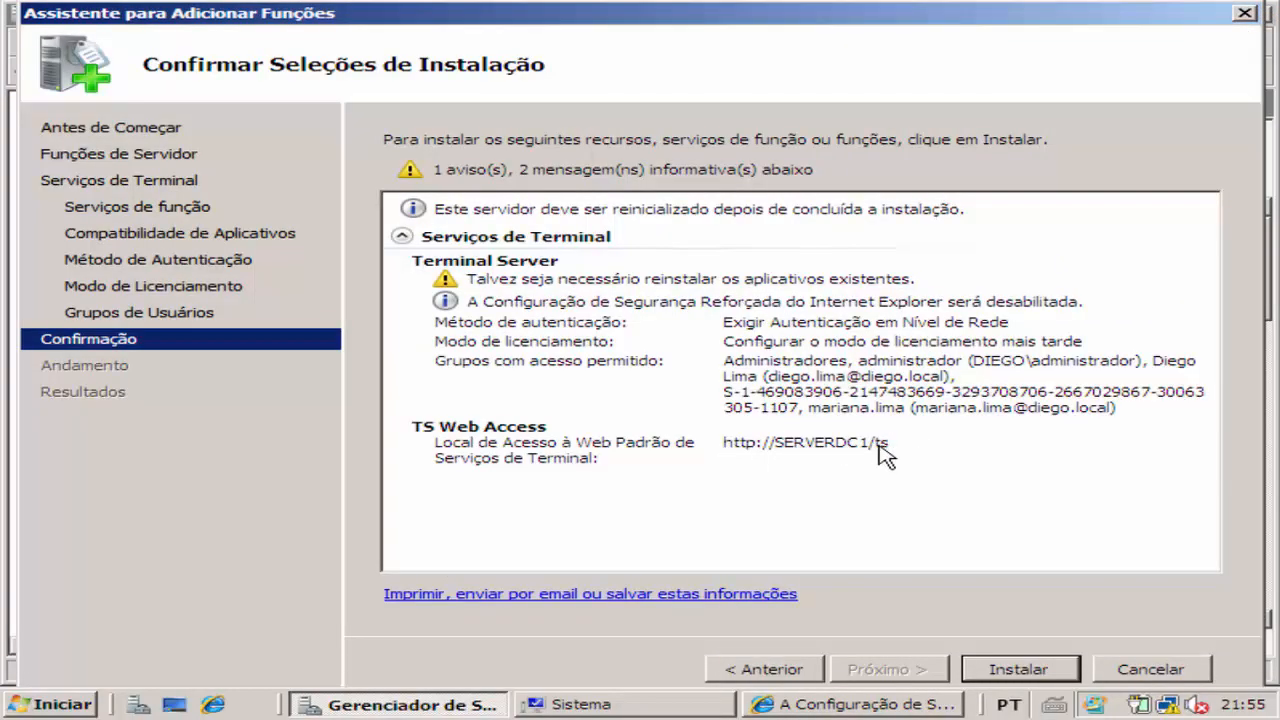
pyautogui.click(804, 711)
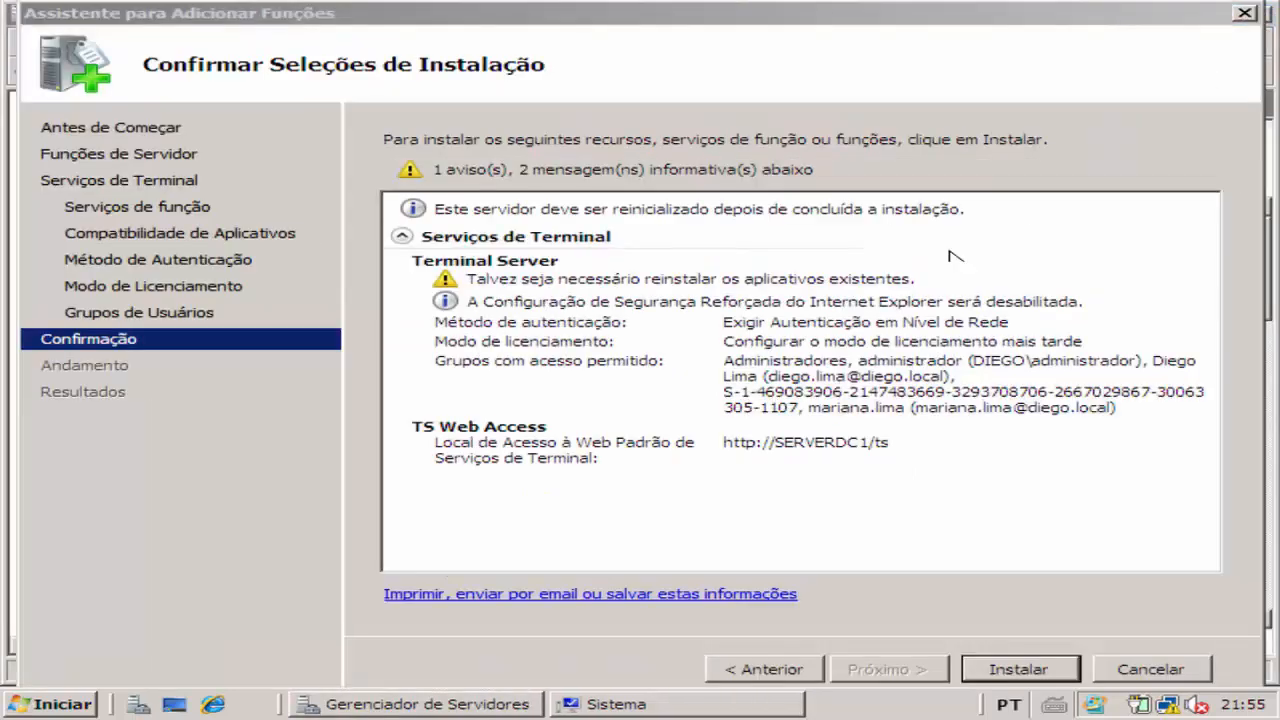
pyautogui.click(1258, 14)
# - Start the Terminal Services installation and look at the Serviços de terminal consoles among the administrative tools
pyautogui.click(1022, 670)
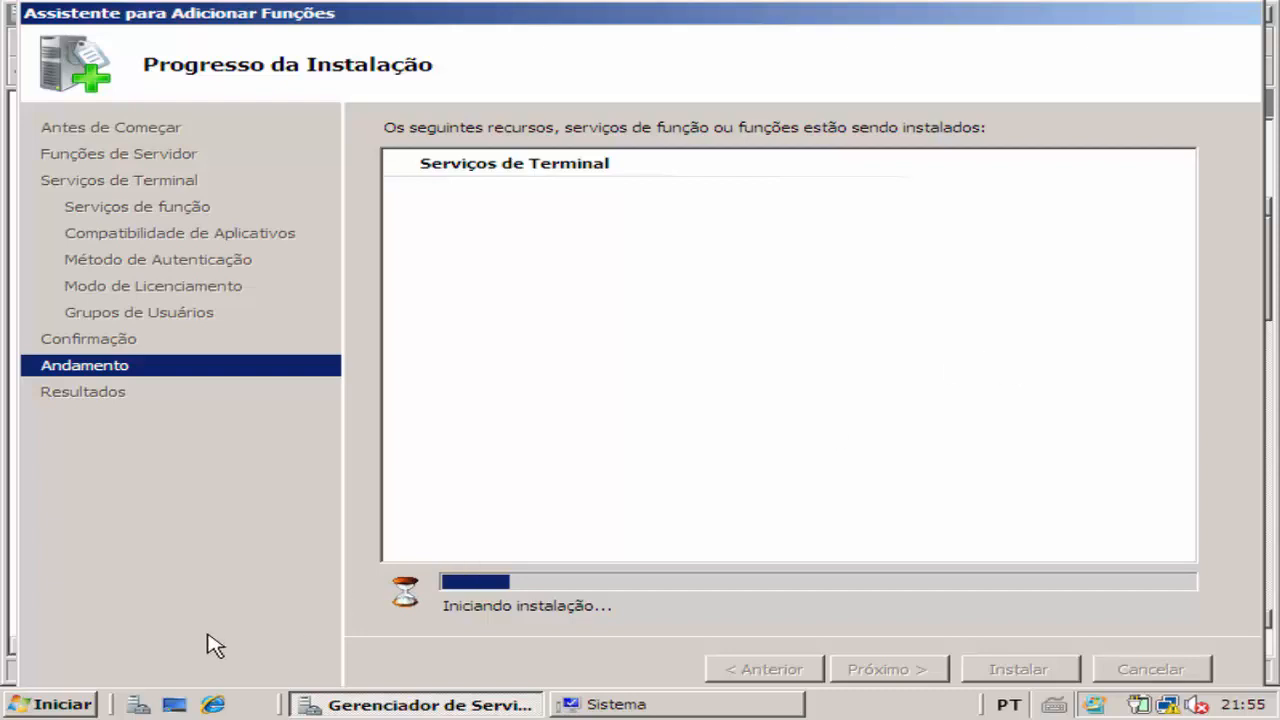
pyautogui.click(78, 708)
pyautogui.moveTo(603, 405)
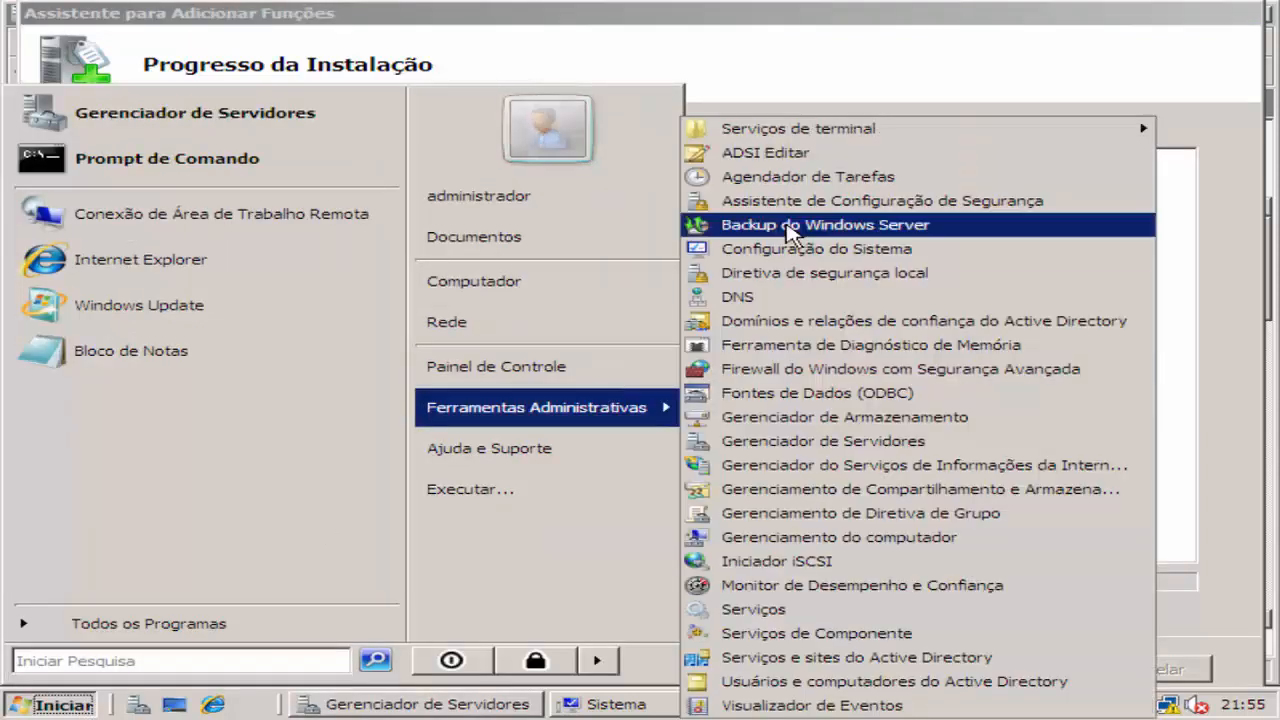
pyautogui.moveTo(826, 136)
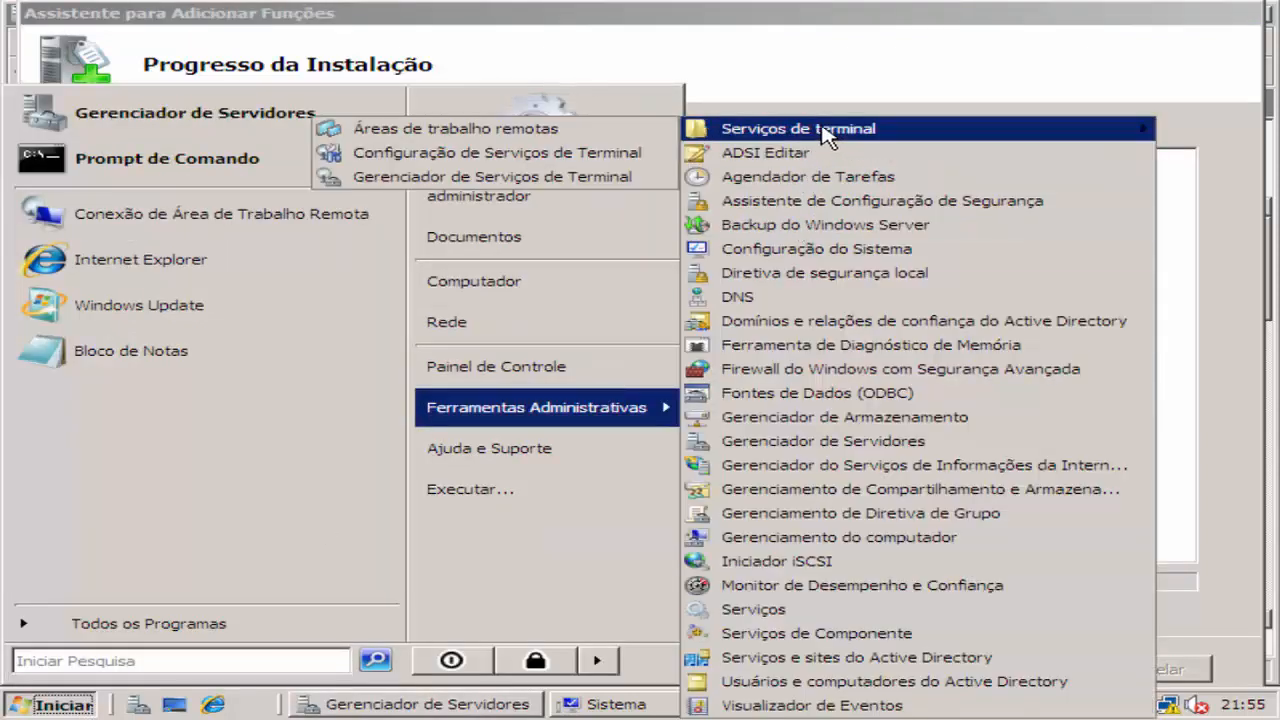
pyautogui.click(847, 100)
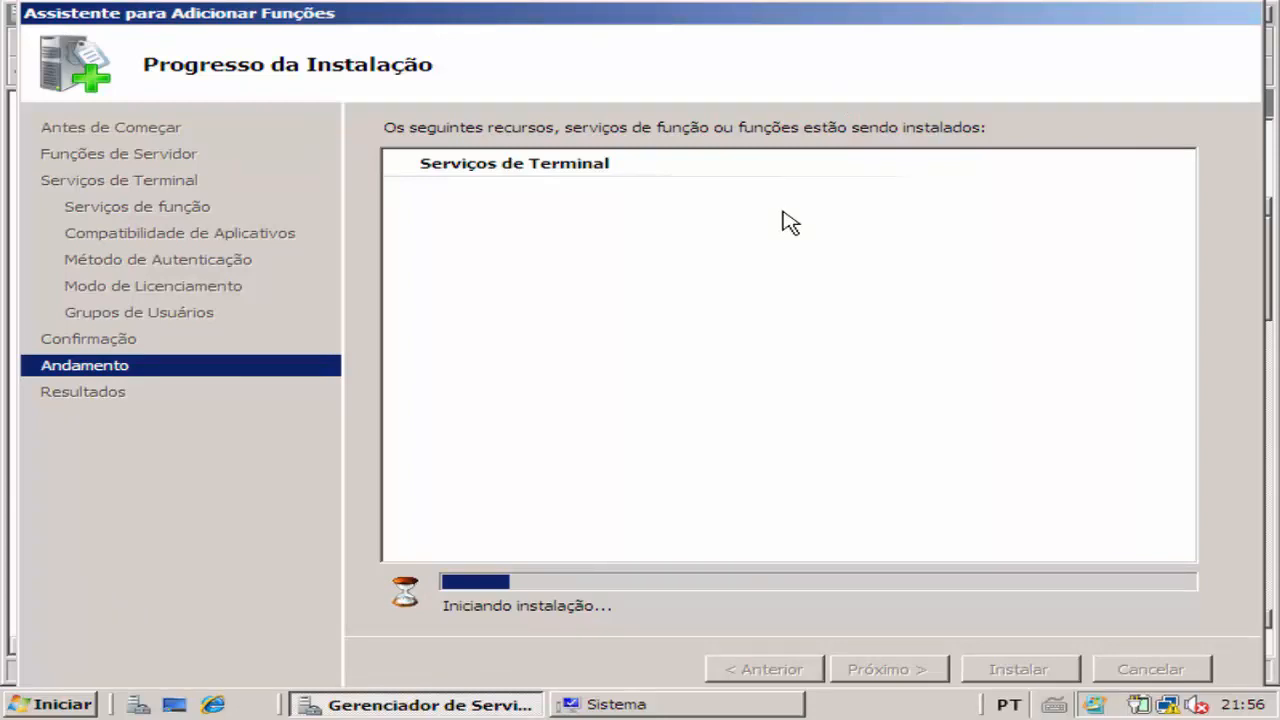
# - View the computer's system properties while the installation runs and close the System window
pyautogui.click(90, 703)
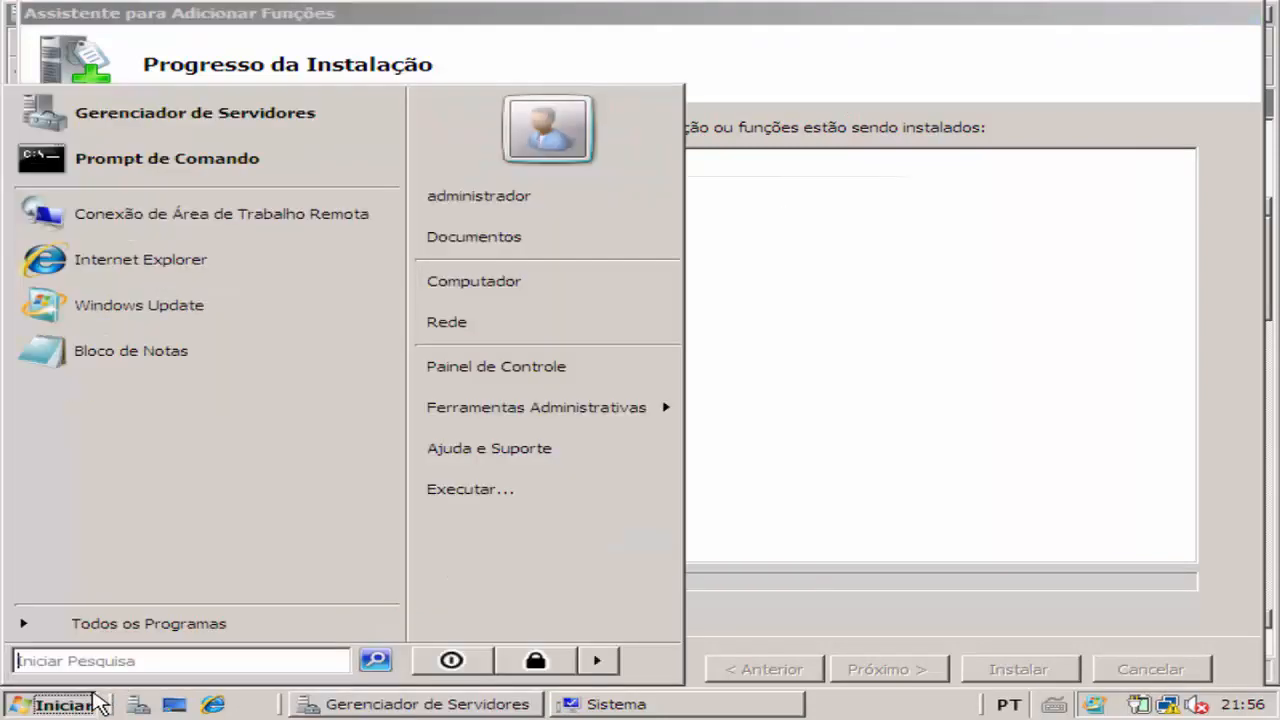
pyautogui.rightClick(515, 290)
pyautogui.click(572, 478)
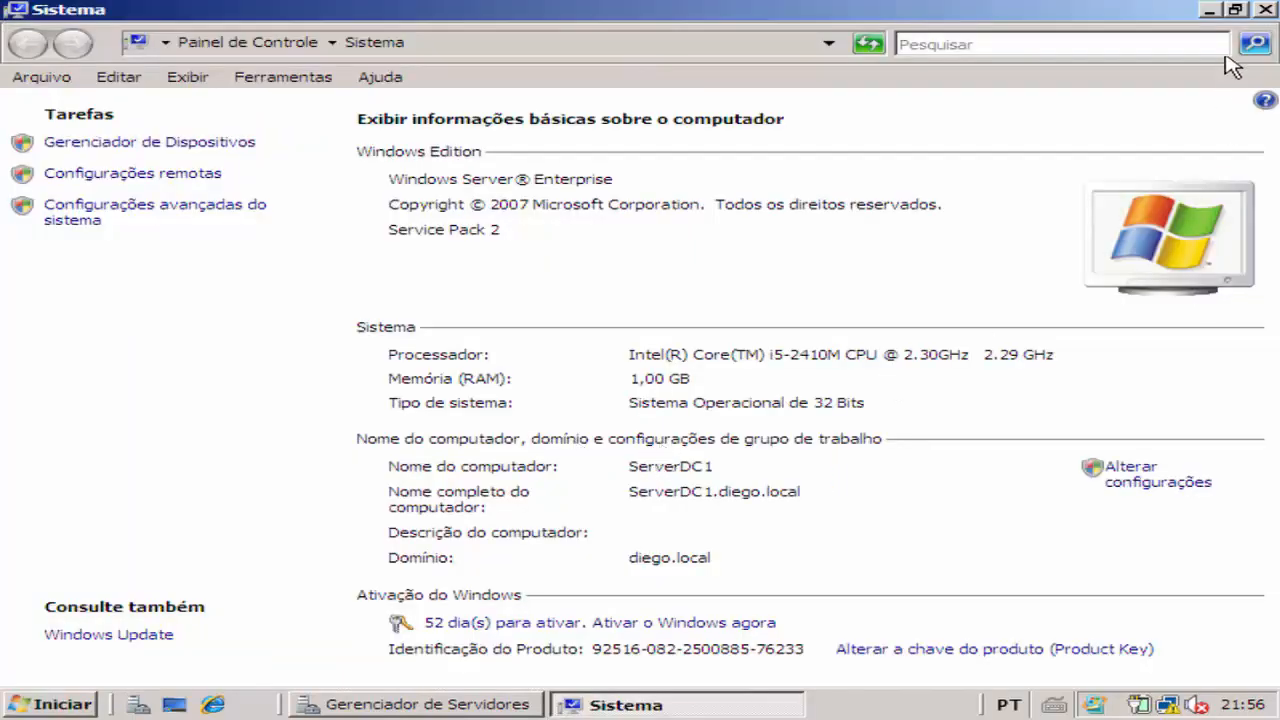
pyautogui.click(1264, 10)
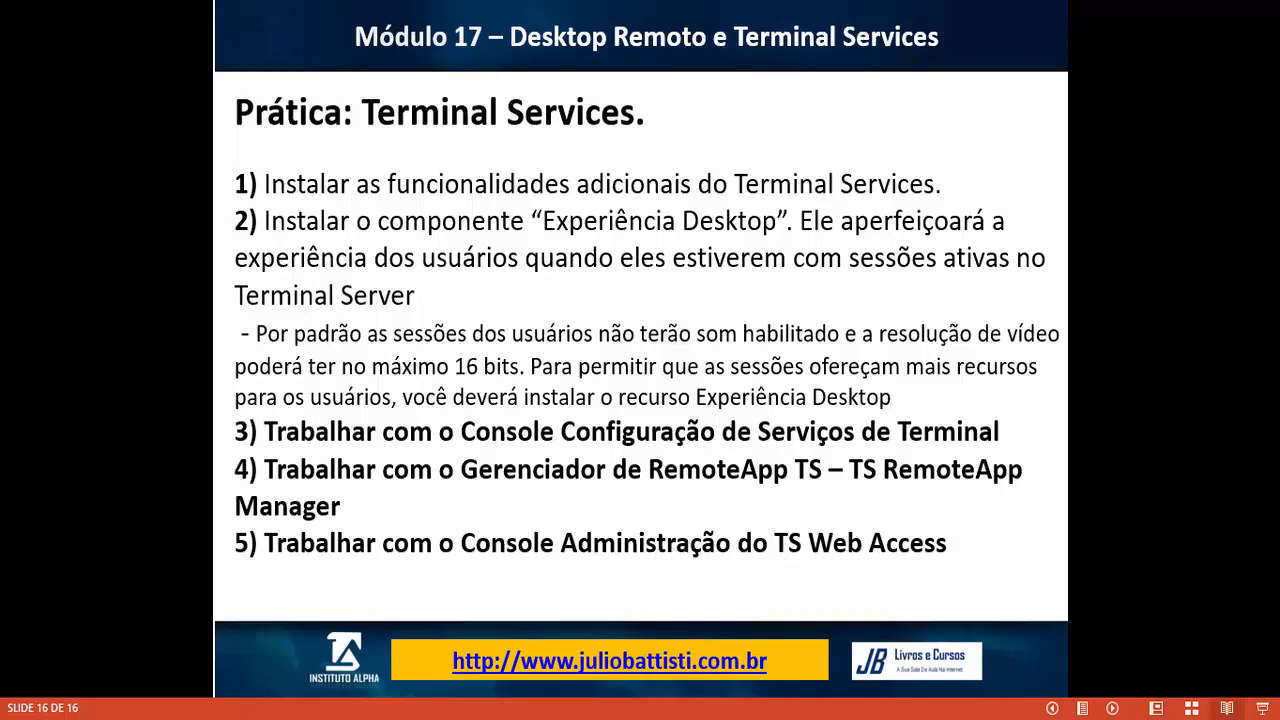
# - Switch back to the server, close the installation results and restart it immediately to finish installing Terminal Services
pyautogui.moveTo(700, 714)
pyautogui.click(769, 645)
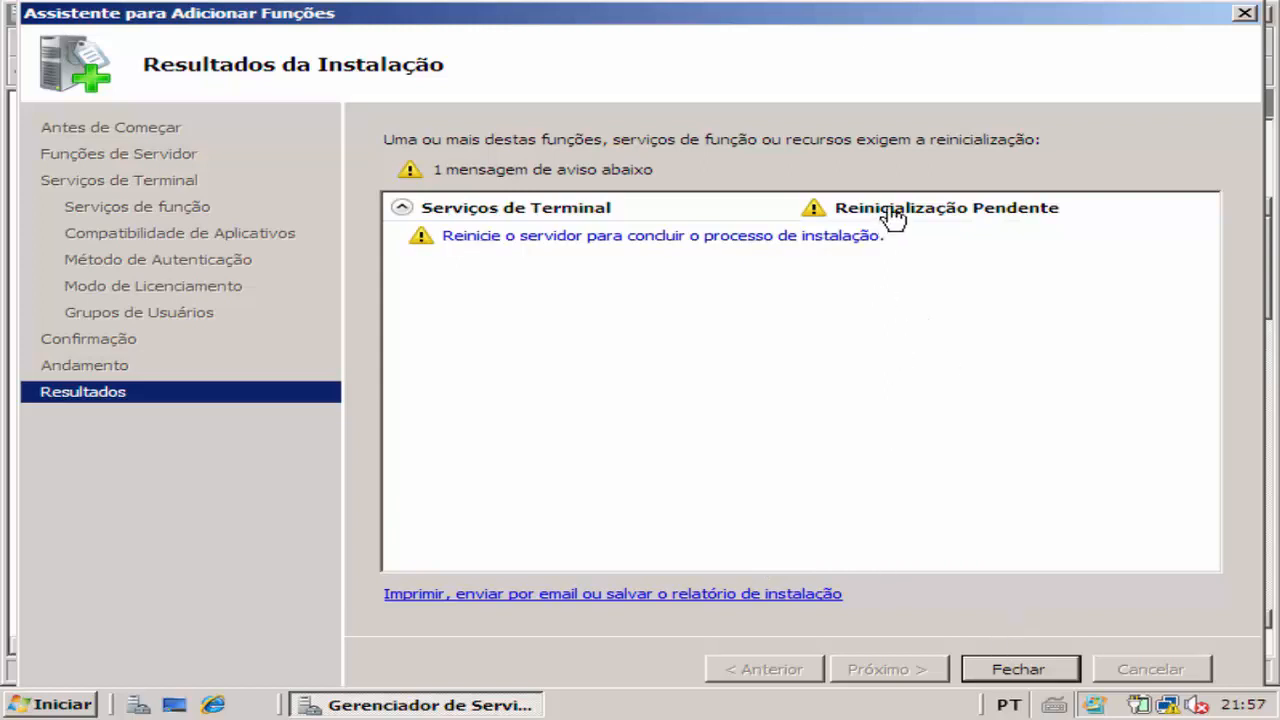
pyautogui.click(1045, 212)
pyautogui.click(995, 677)
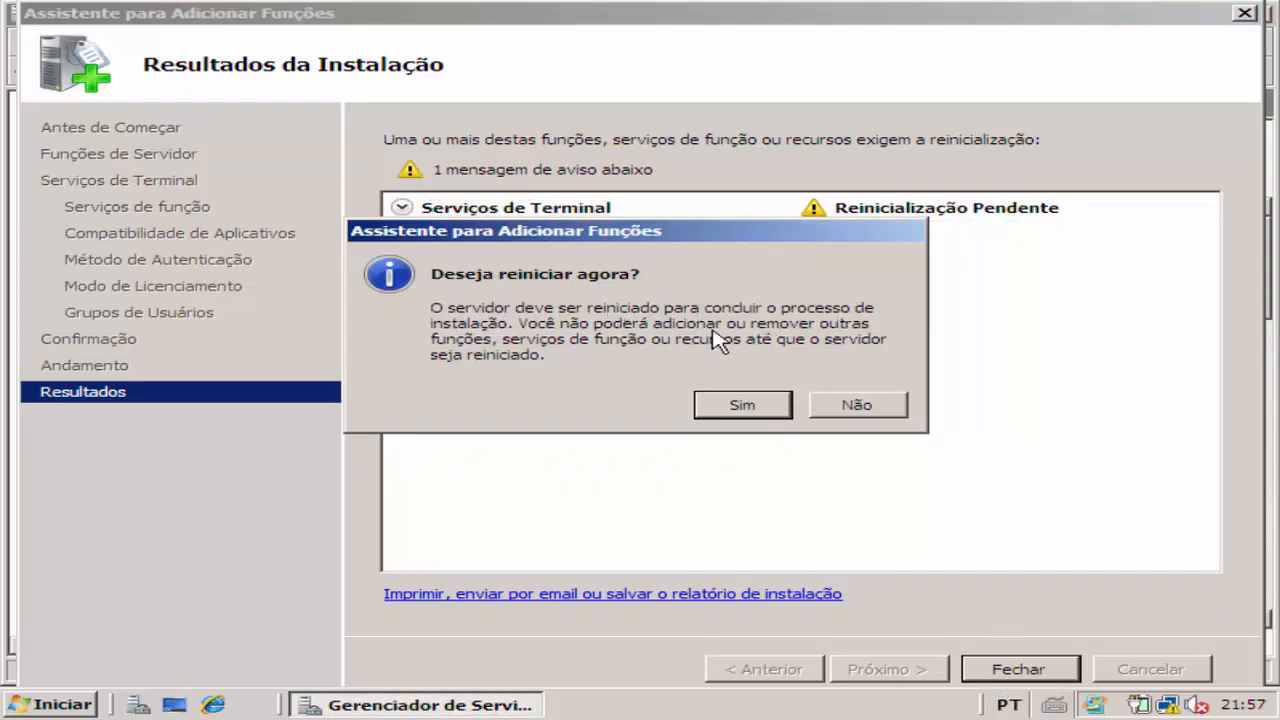
pyautogui.click(738, 408)
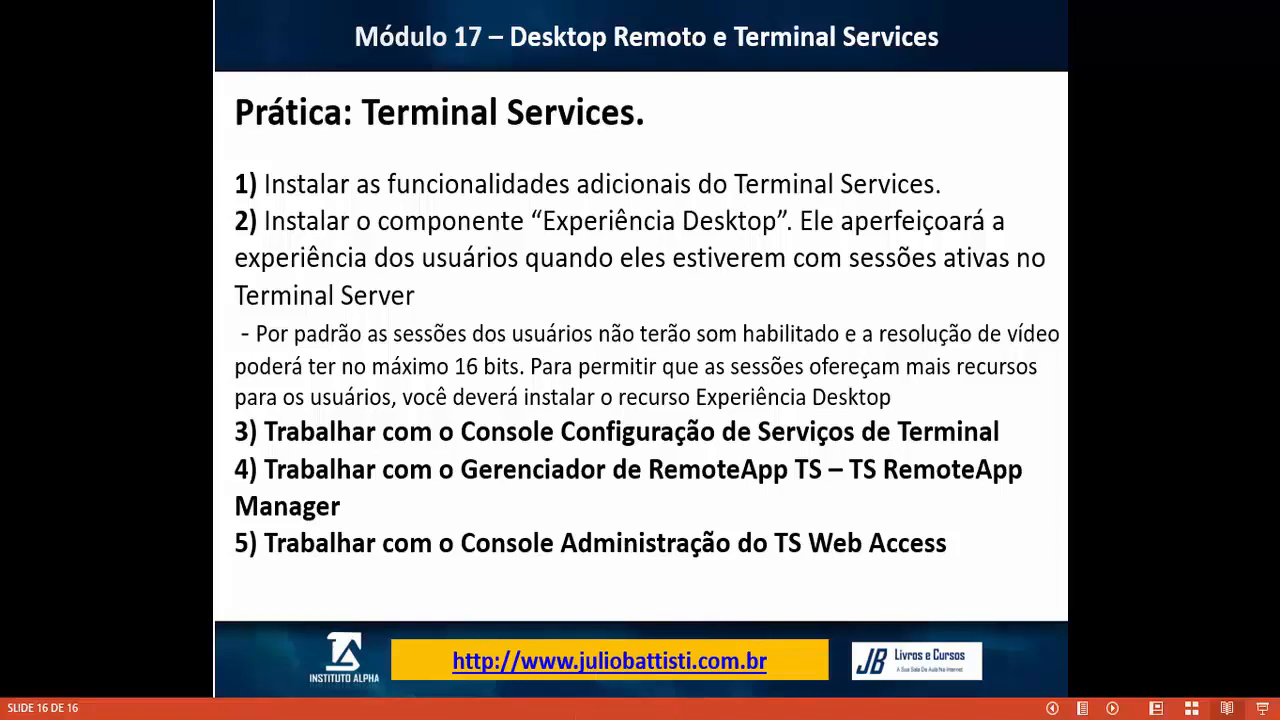
pyautogui.moveTo(670, 705)
pyautogui.click(770, 650)
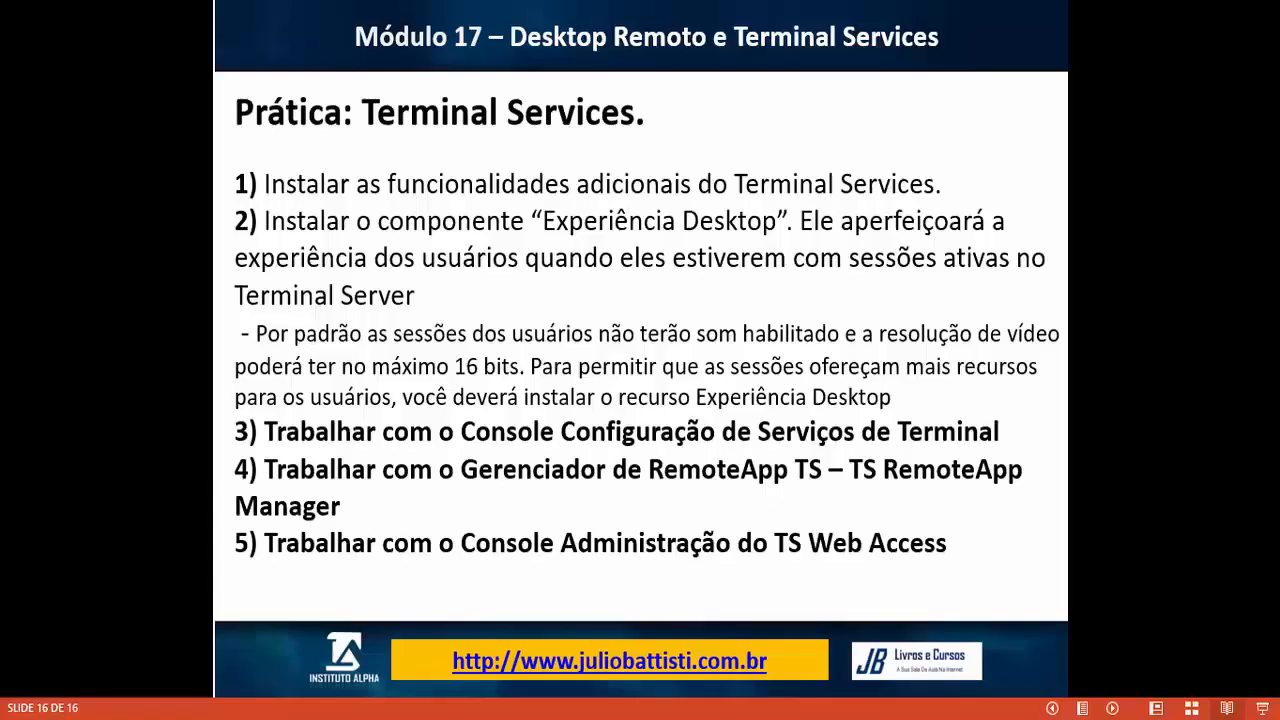
pyautogui.press('Left')
pyautogui.press('Left')
pyautogui.press('Left')
pyautogui.press('Right')
pyautogui.press('Right')
pyautogui.press('Right')
pyautogui.press('Right')
pyautogui.press('Right')
pyautogui.press('Right')
pyautogui.press('Left')
pyautogui.press('Left')
pyautogui.press('Left')
pyautogui.press('Left')
pyautogui.press('Left')
pyautogui.press('Left')
pyautogui.press('Left')
pyautogui.press('Left')
pyautogui.press('Left')
pyautogui.press('Left')
pyautogui.press('Left')
pyautogui.press('Left')
pyautogui.press('Left')
pyautogui.press('Left')
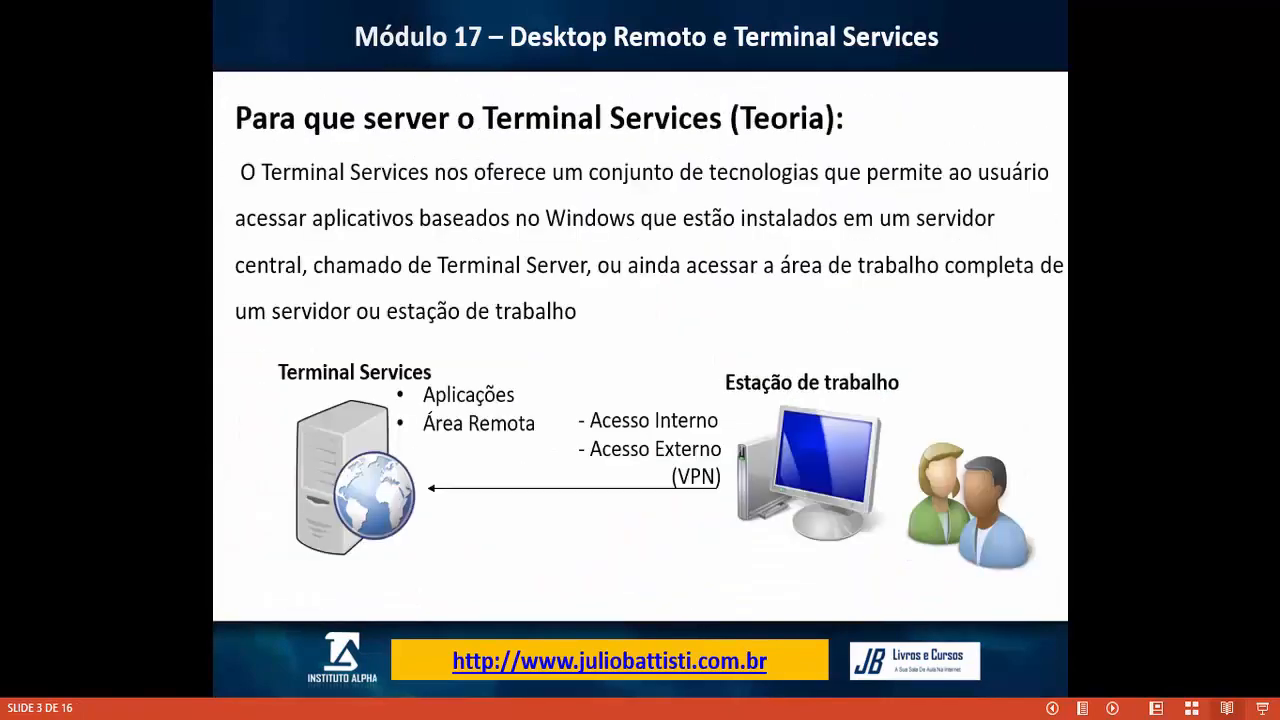